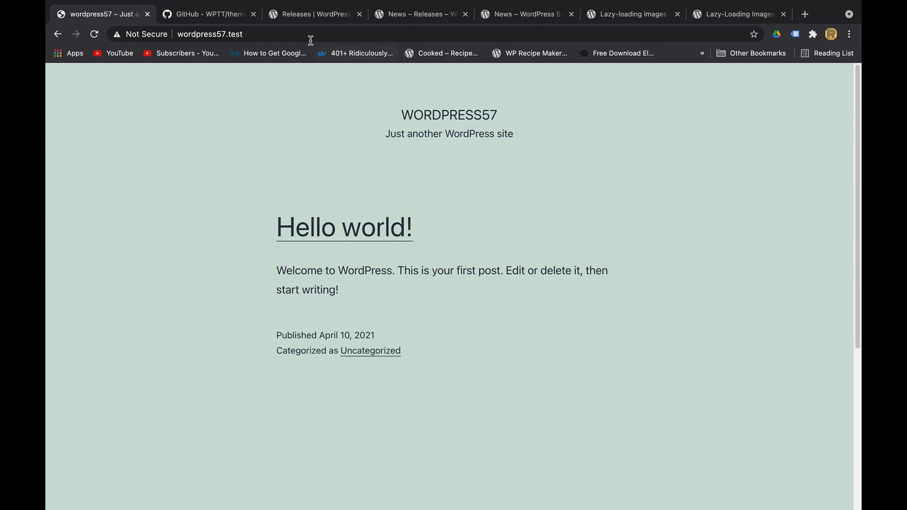
Browse the WordPress.org Releases archive, showing 5.7 (March 9, 2021) as the latest release.
left_click(309, 17)
scroll(415, 196, "up", 10)
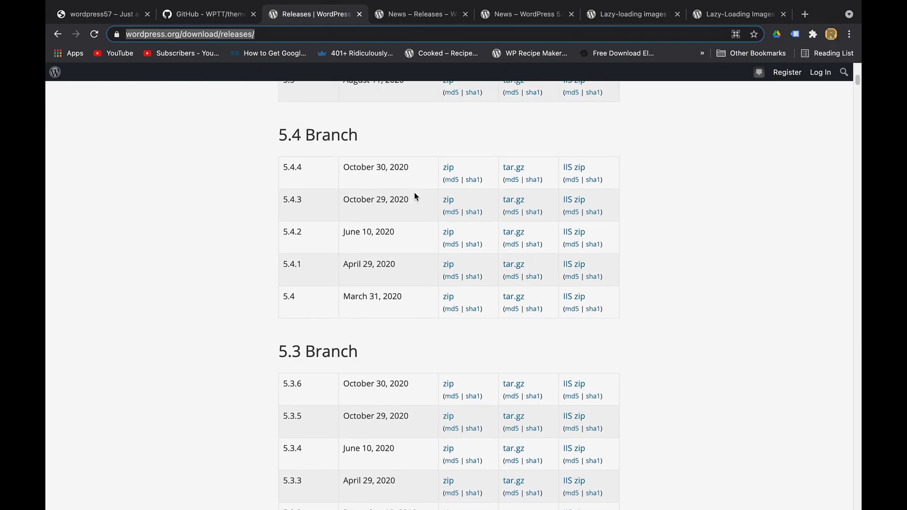
scroll(326, 94, "up", 6)
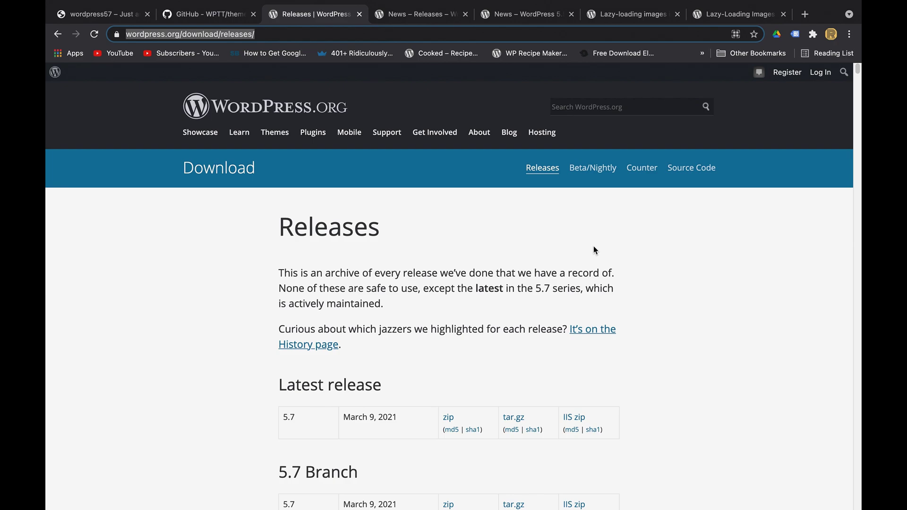
scroll(595, 250, "down", 5)
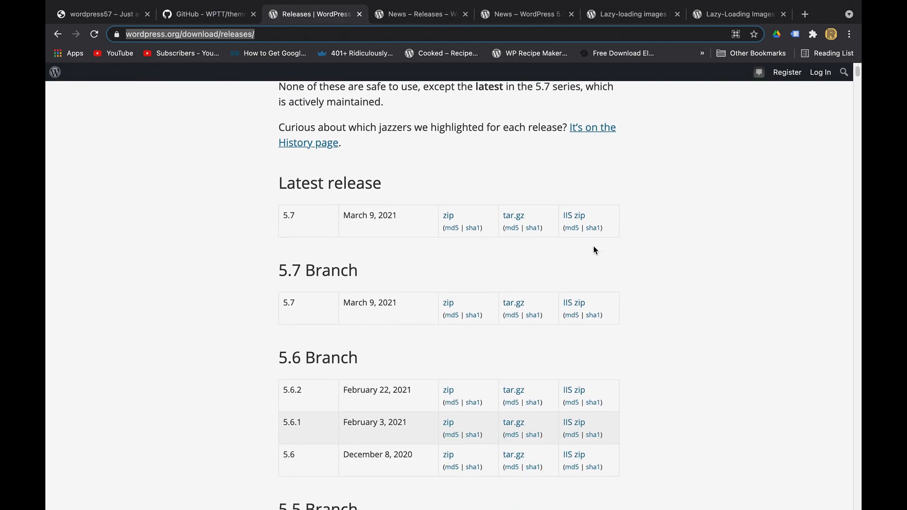
scroll(594, 250, "down", 1)
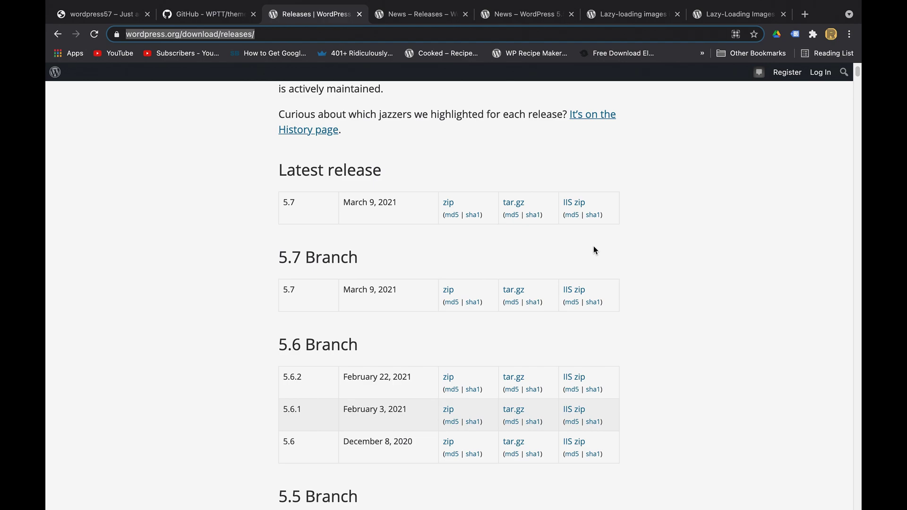
scroll(593, 250, "down", 3)
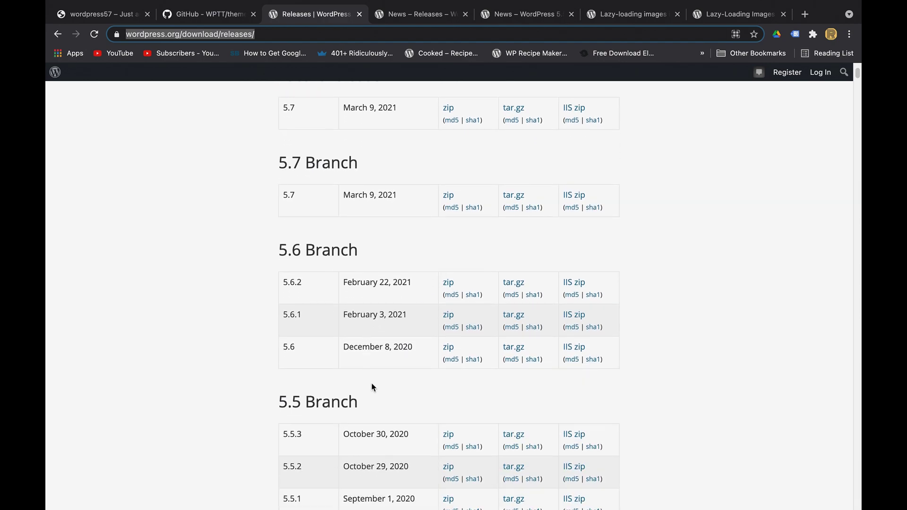
scroll(372, 387, "down", 1)
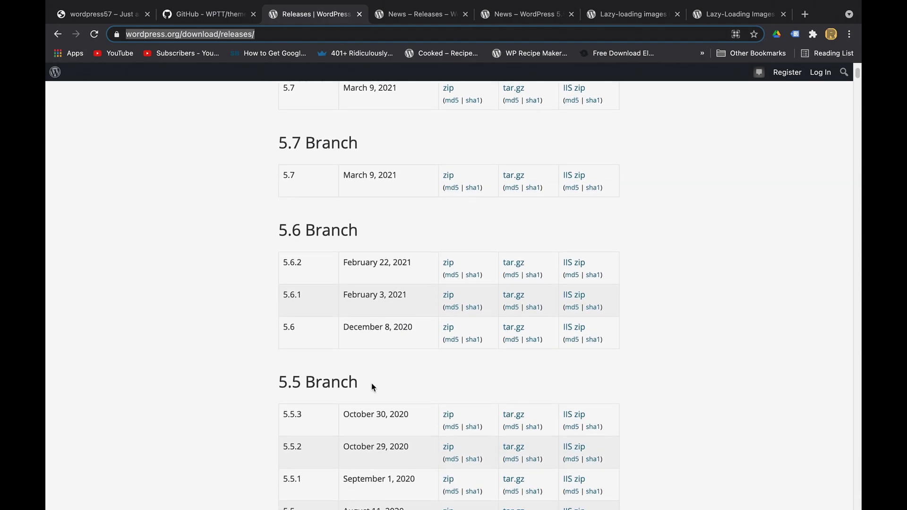
scroll(442, 418, "down", 5)
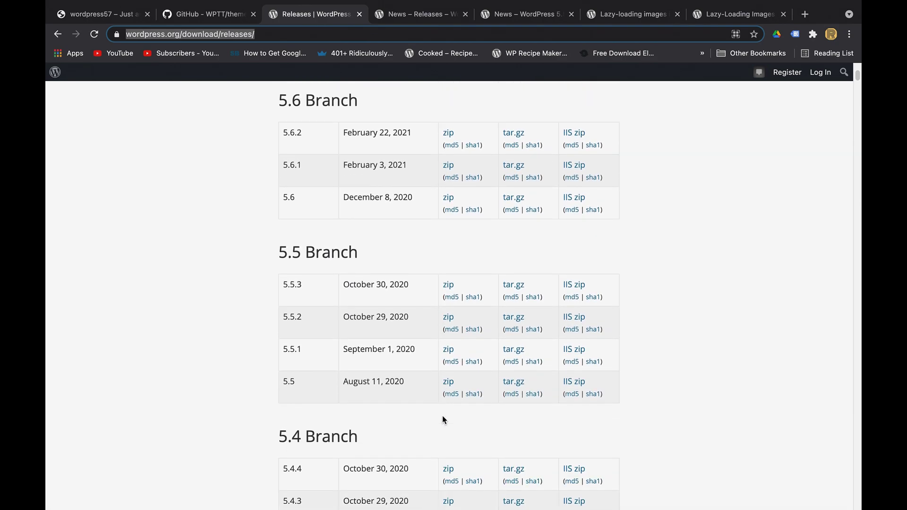
scroll(443, 418, "down", 4)
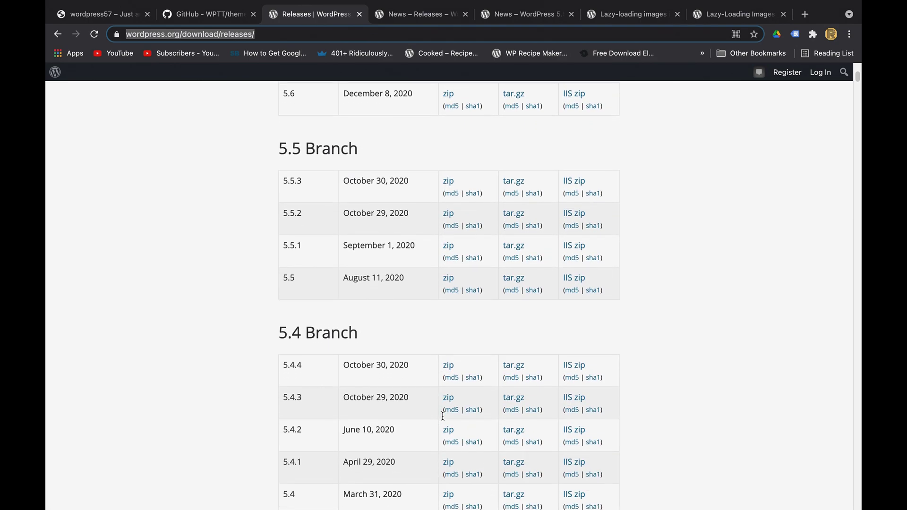
scroll(442, 416, "down", 1)
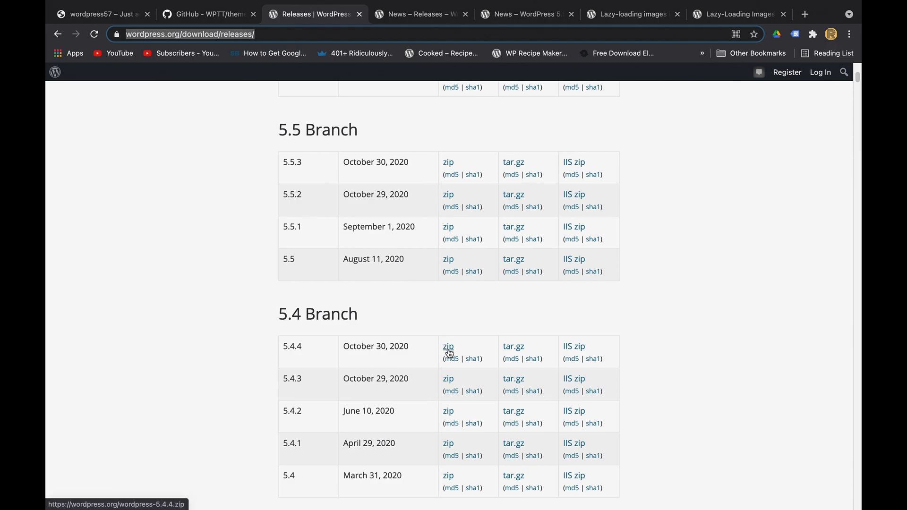
scroll(449, 353, "up", 20)
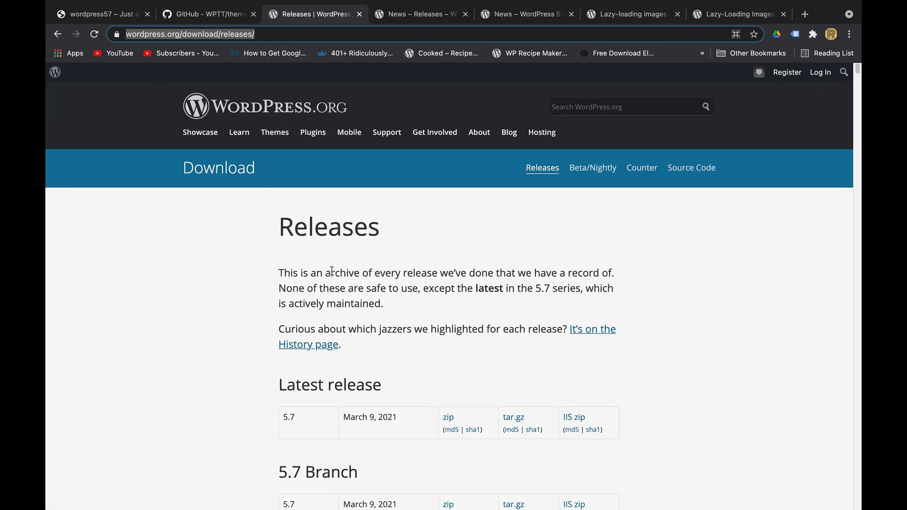
Look over the release news posts and the Releases download archive again.
left_click(420, 14)
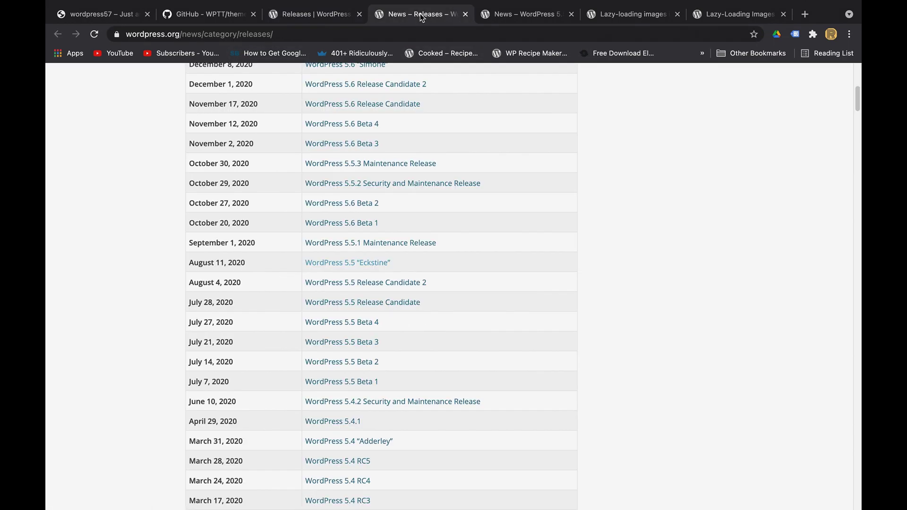
left_click(299, 35)
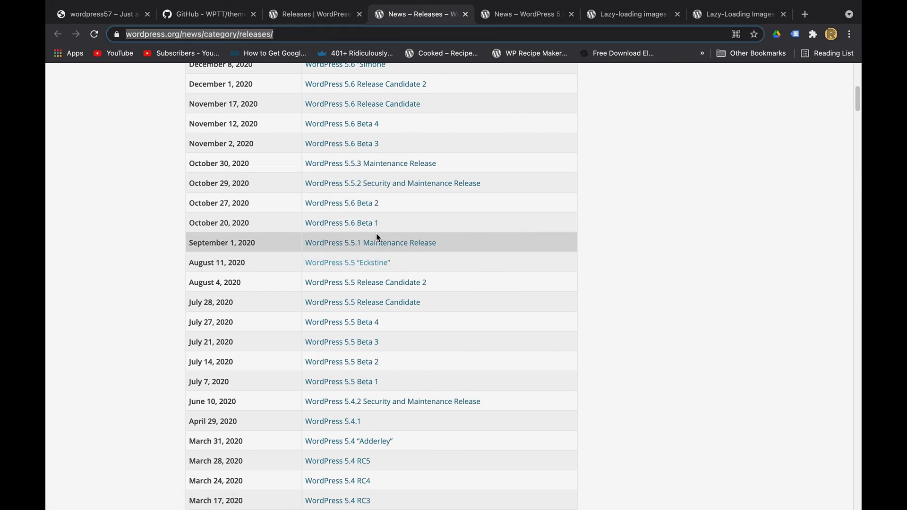
scroll(376, 234, "up", 3)
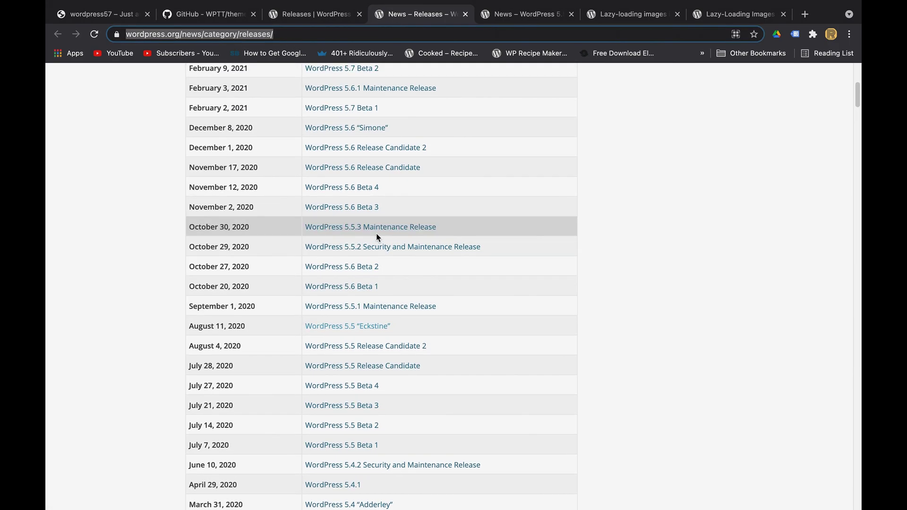
left_click(325, 18)
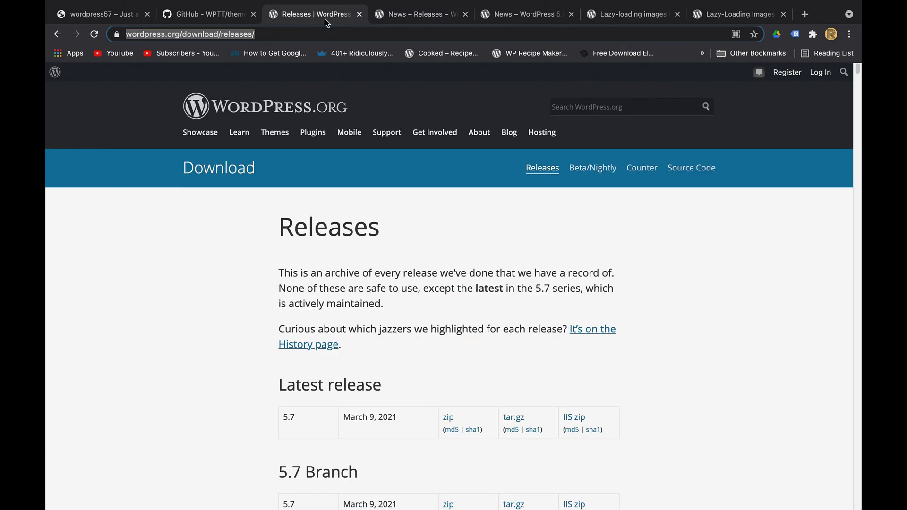
scroll(381, 359, "down", 3)
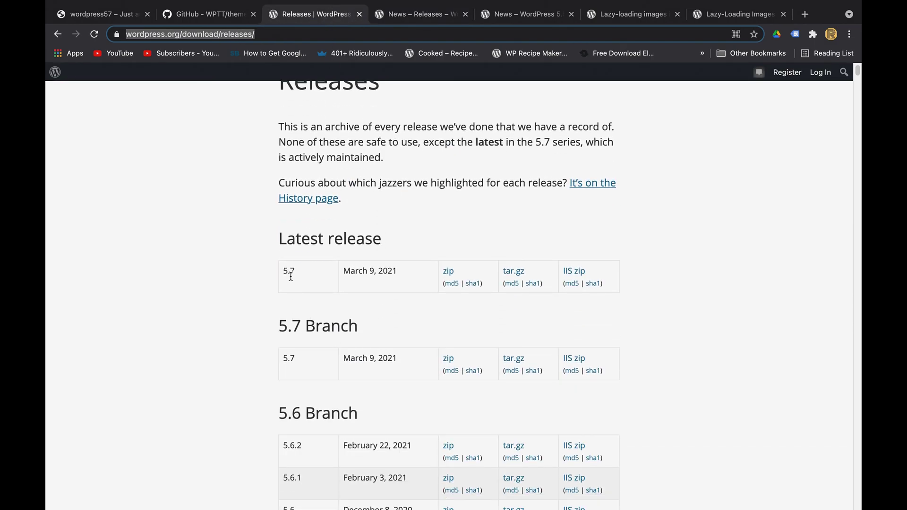
left_click(409, 16)
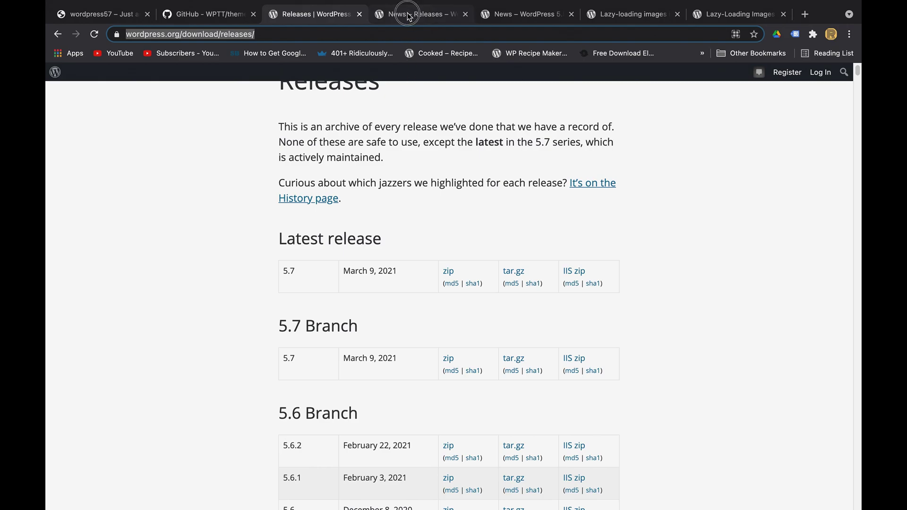
Open the WordPress 5.7 Esperanza release post and read down through its contributor list.
left_click(344, 229, "super")
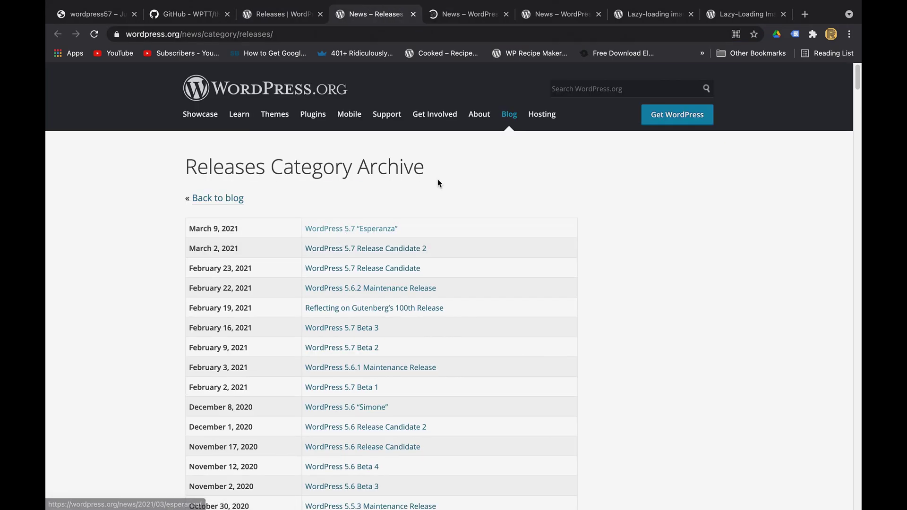
left_click(449, 15)
scroll(539, 338, "down", 5)
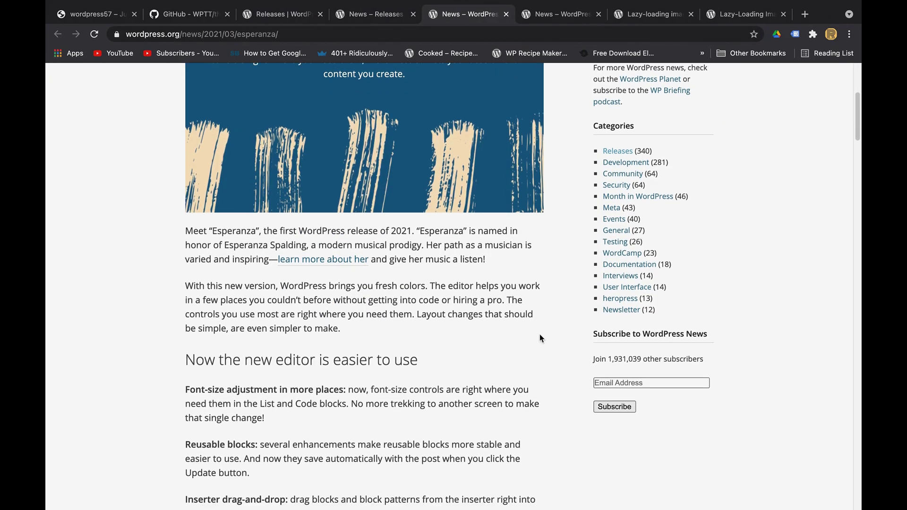
scroll(541, 338, "down", 3)
scroll(541, 337, "down", 2)
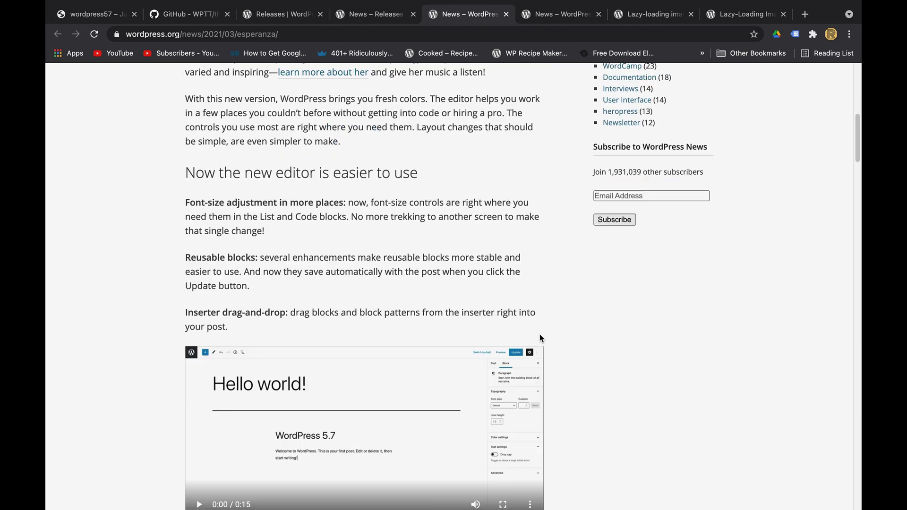
scroll(541, 338, "up", 10)
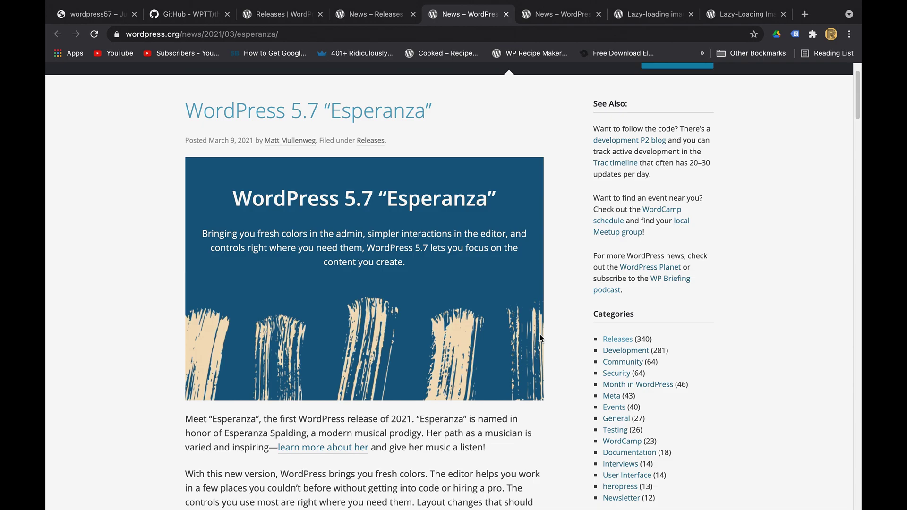
scroll(540, 338, "down", 20)
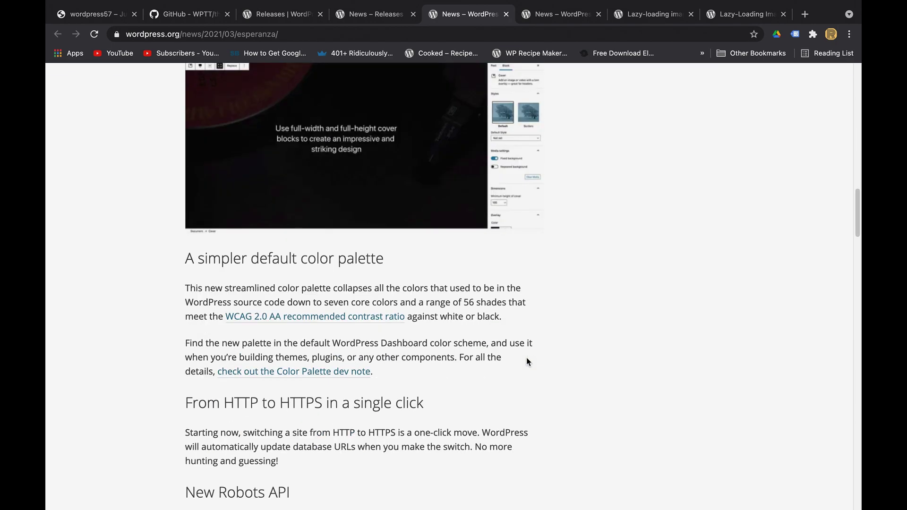
scroll(528, 362, "down", 6)
scroll(660, 304, "down", 11)
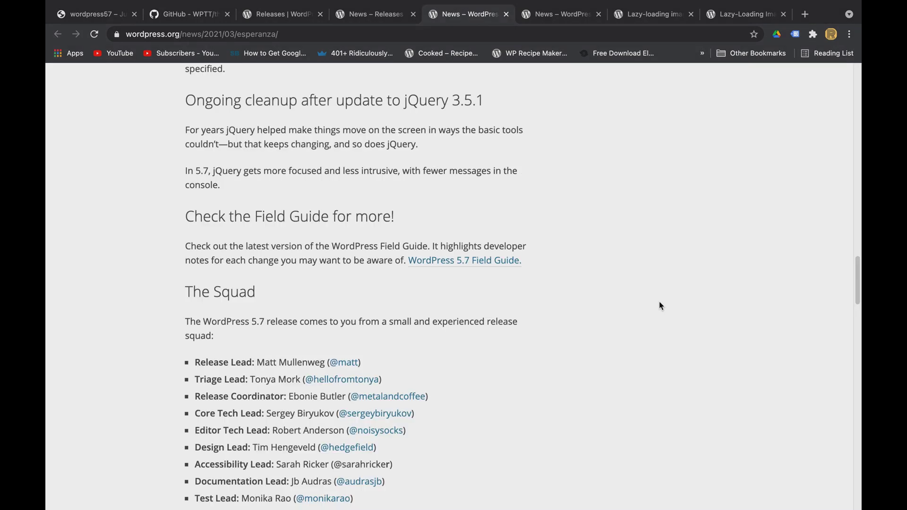
scroll(659, 305, "down", 12)
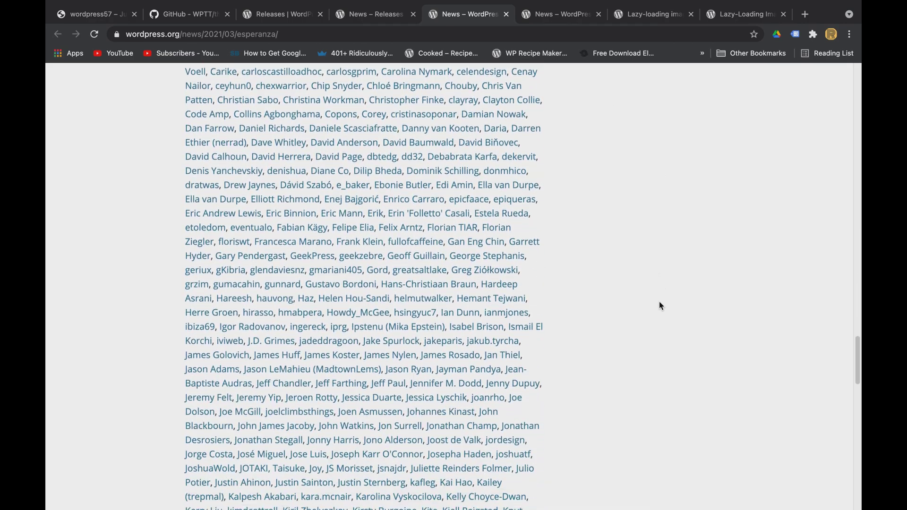
scroll(660, 306, "down", 10)
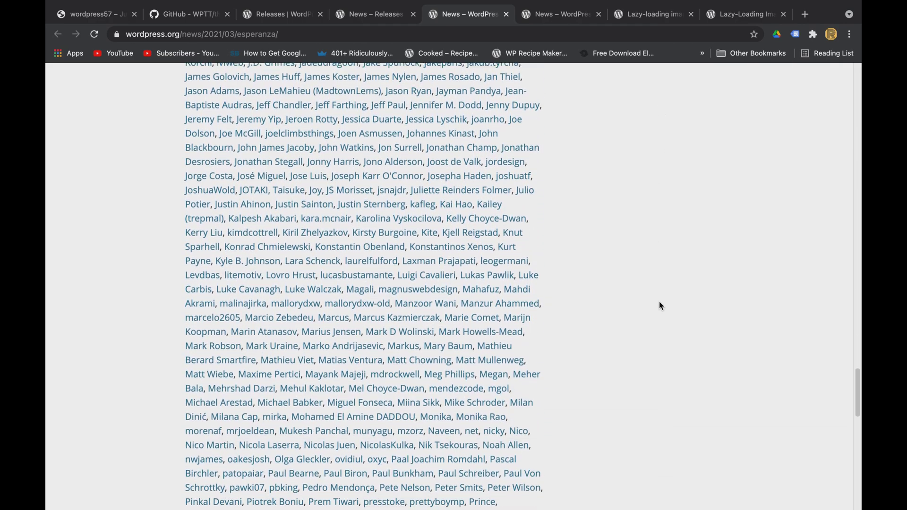
scroll(660, 306, "down", 8)
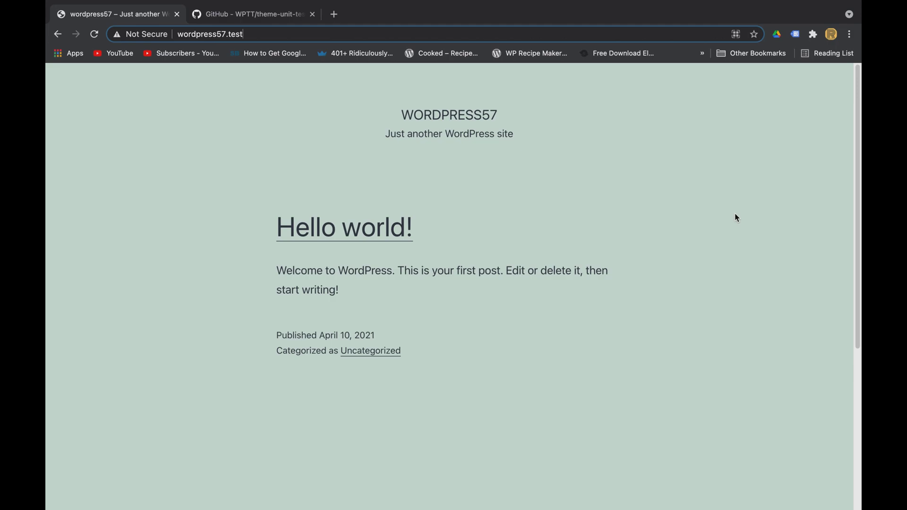
Log in to the wordpress57 admin via /wp-admin and open Tools > Import.
type("/wp")
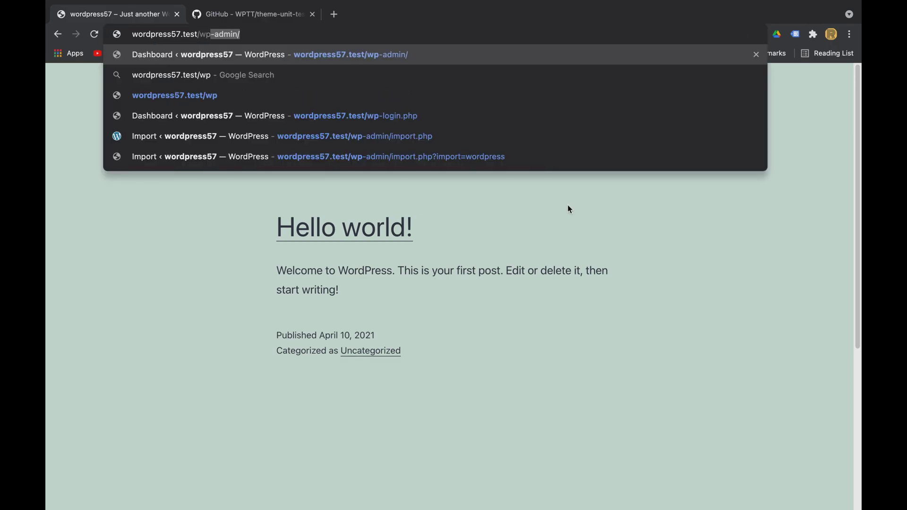
key("Return")
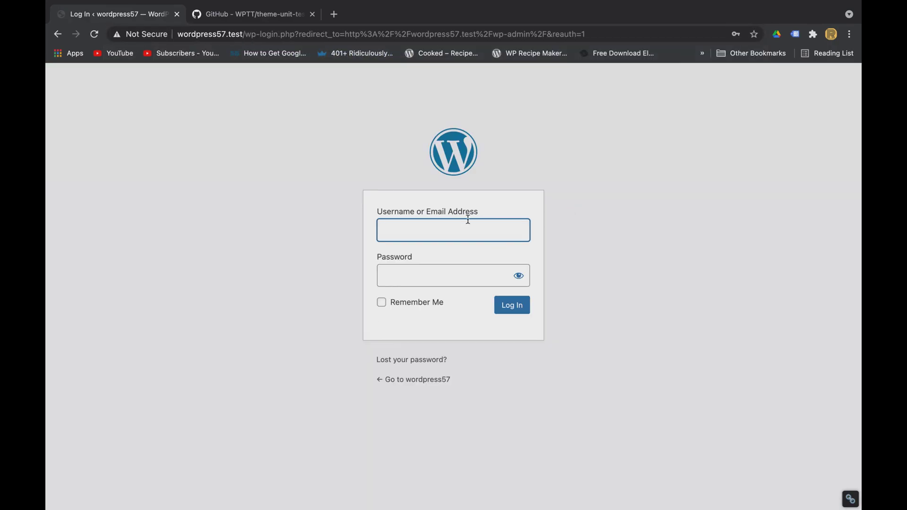
left_click(512, 305)
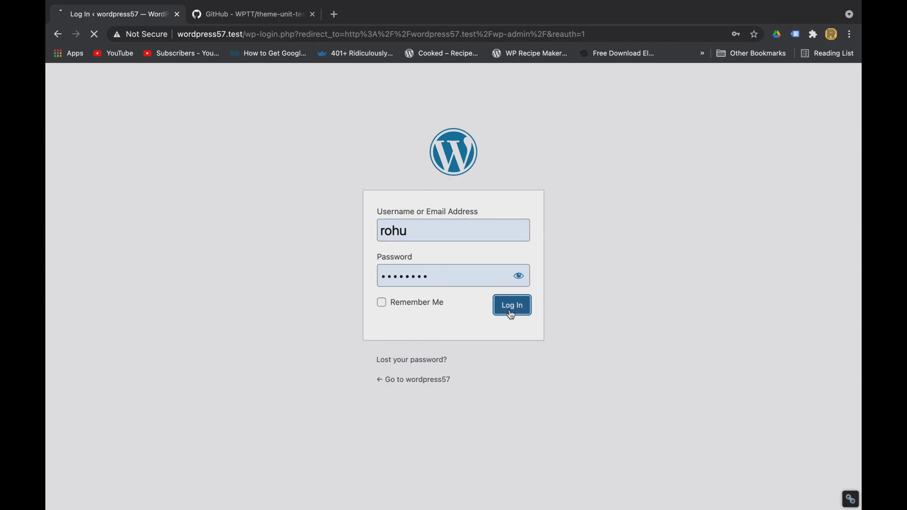
mouse_move(78, 310)
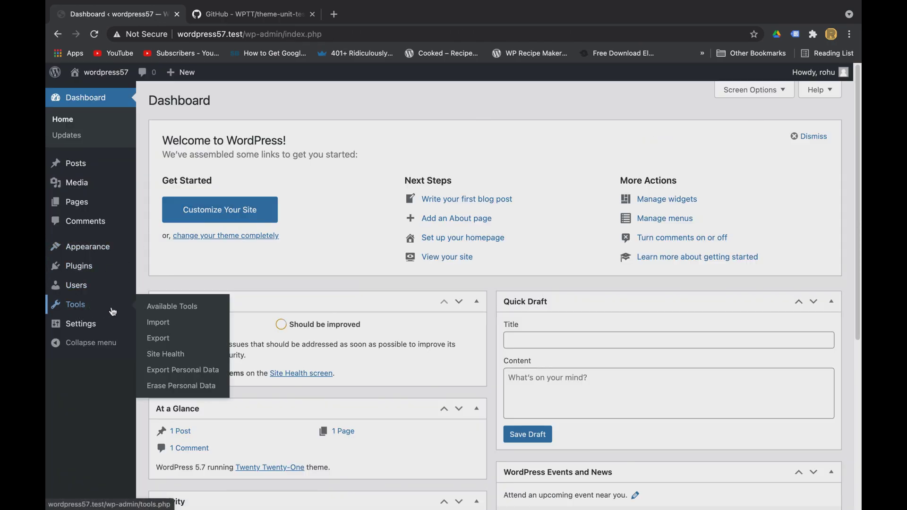
left_click(159, 324)
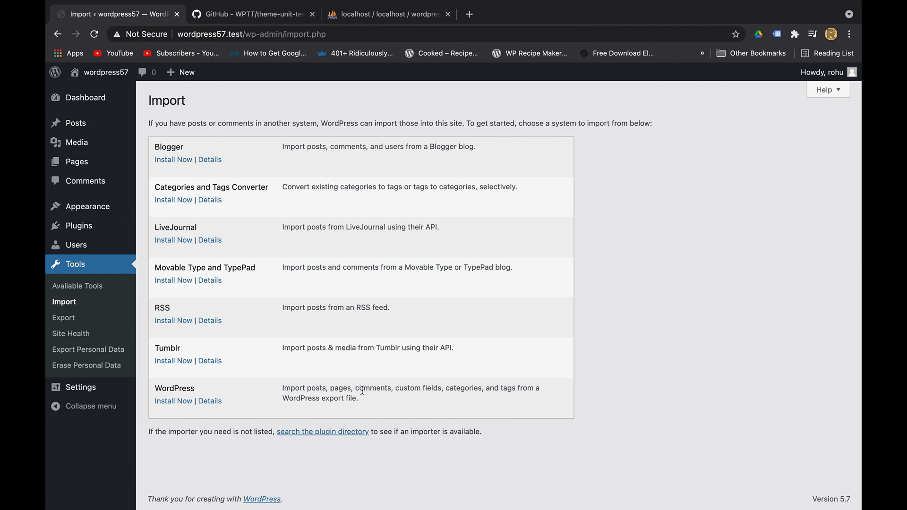
Download the WPTT theme-unit-test GitHub repository as a ZIP from the Code menu.
left_click(267, 15)
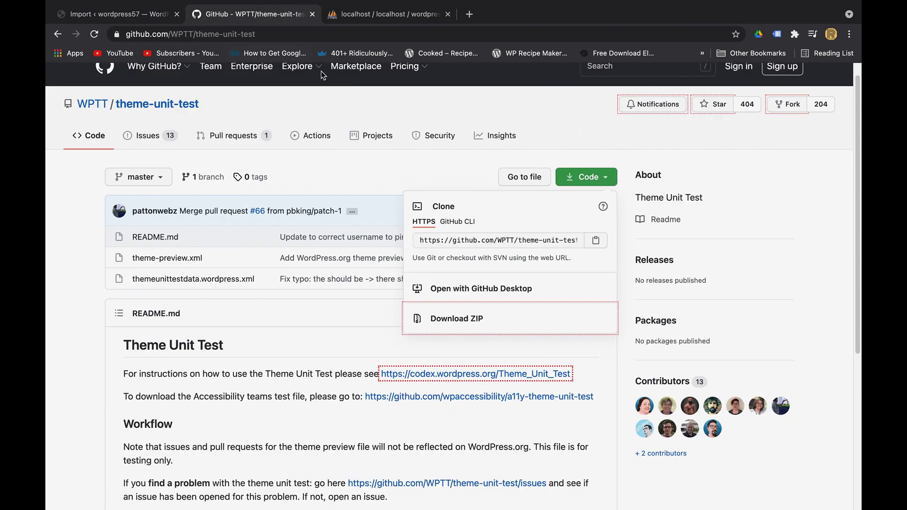
left_click(412, 110)
left_click(574, 182)
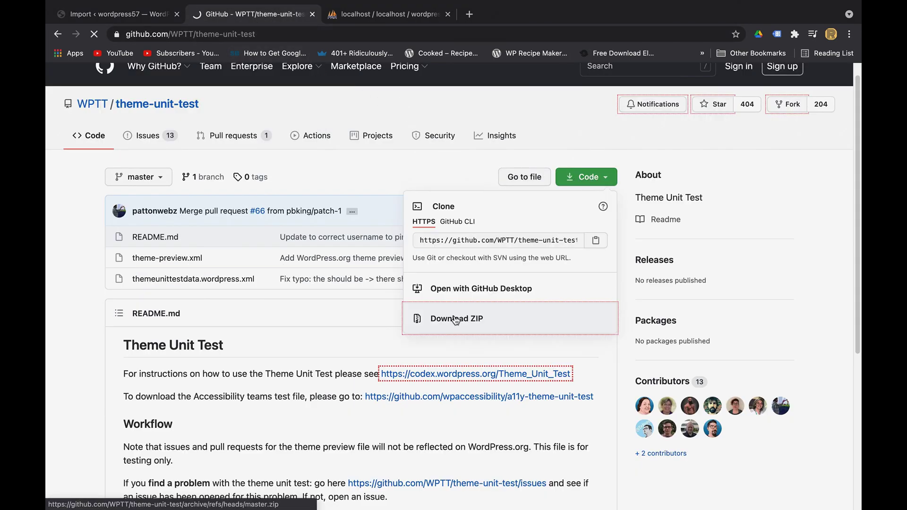
left_click(444, 319)
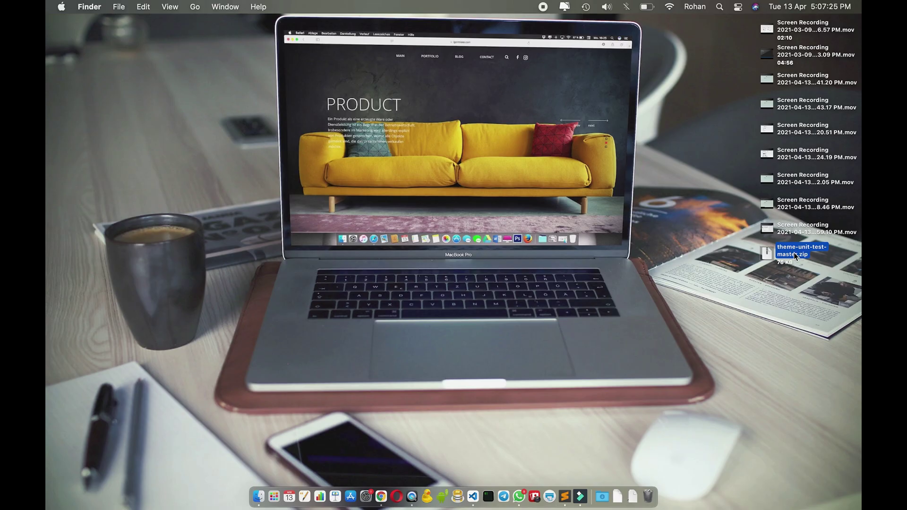
Unzip theme-unit-test-master and Quick Look themeunittestdata.wordpress.xml inside it.
double_click(794, 253)
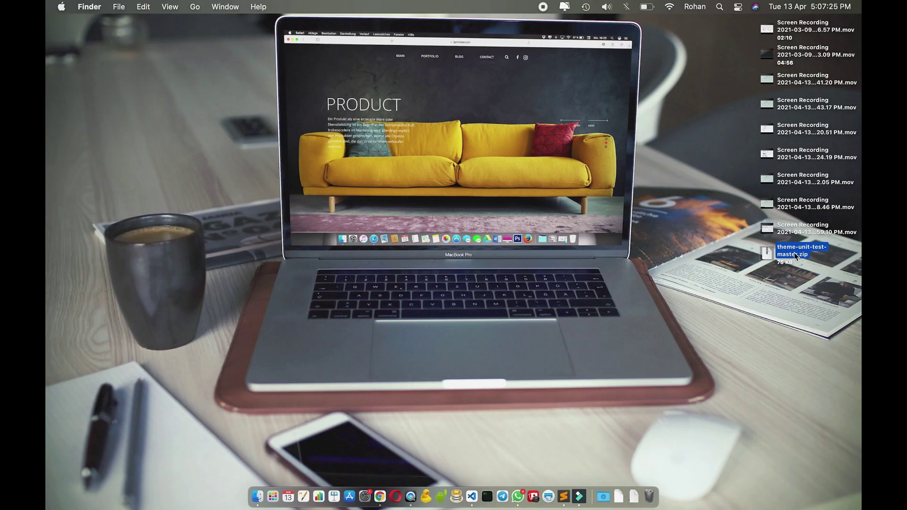
double_click(803, 251)
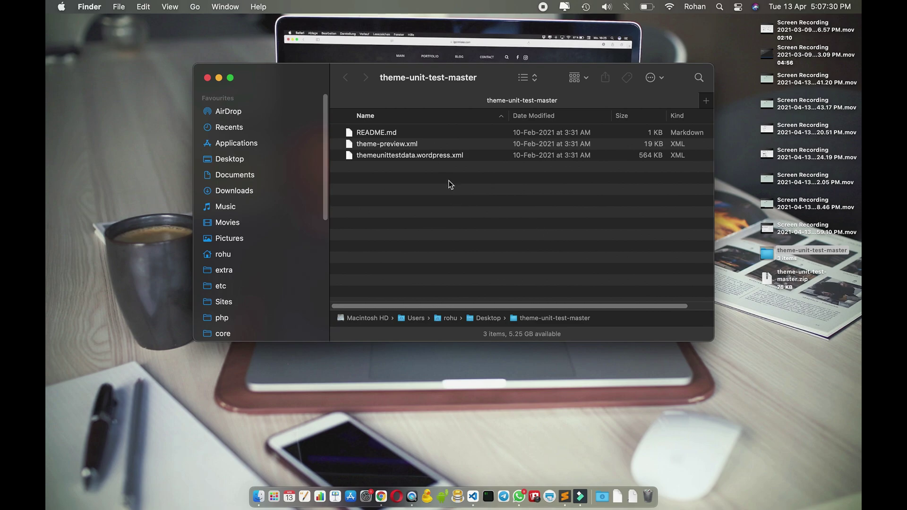
left_click(448, 155)
key("space")
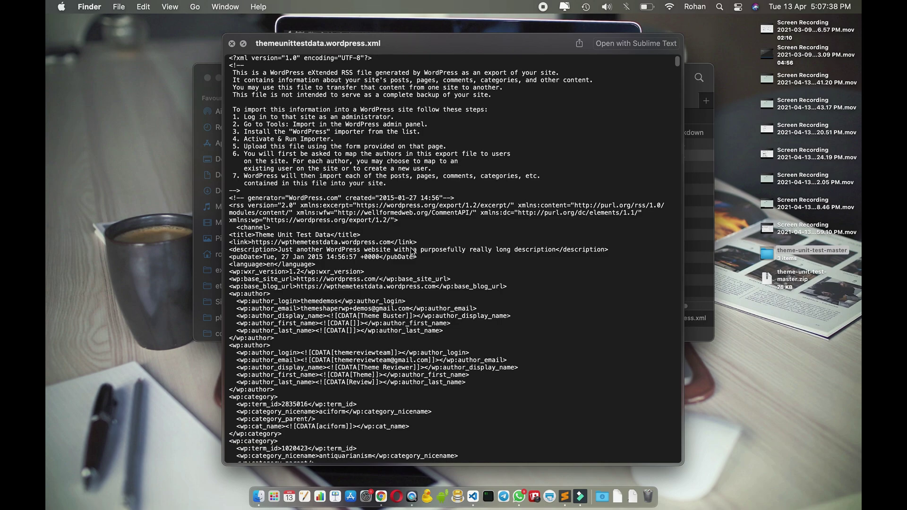
key("space")
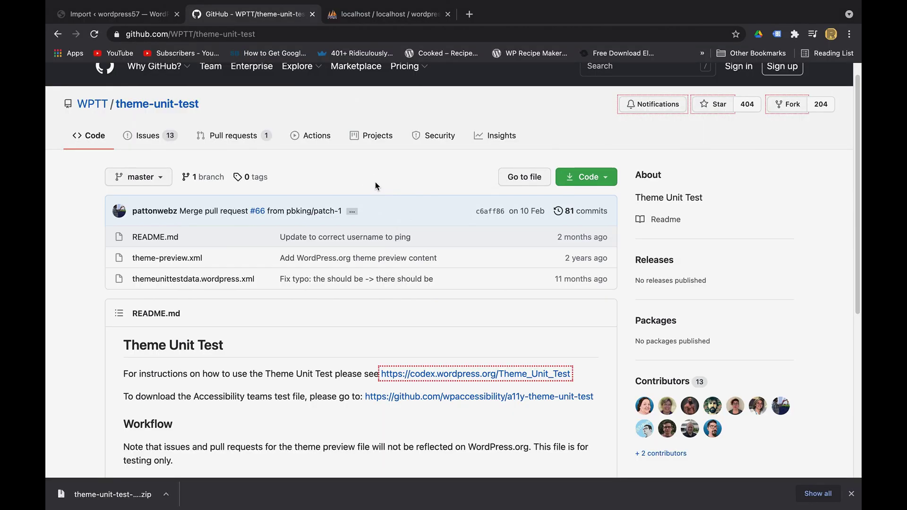
Install the WordPress importer from the site's Import page.
left_click(137, 14)
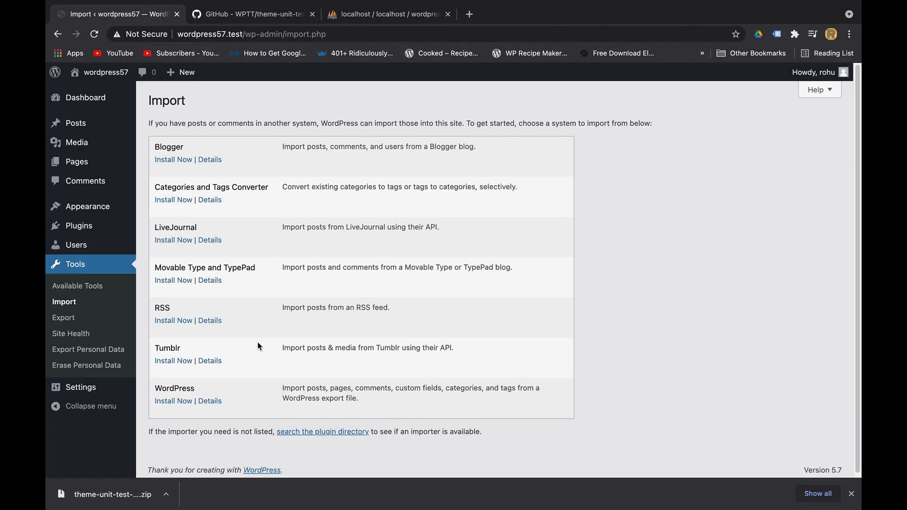
left_click(177, 402)
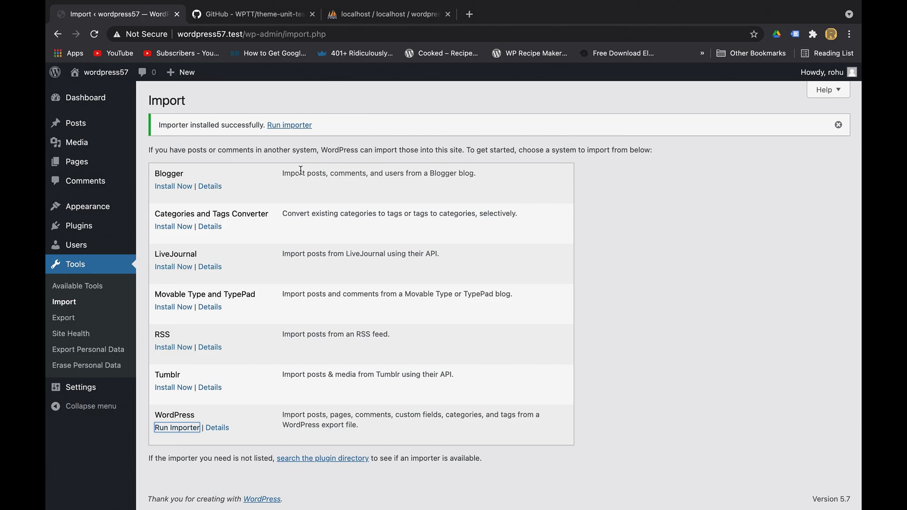
Run the WordPress importer and choose themeunittestdata.wordpress.xml as the upload file.
left_click(289, 126)
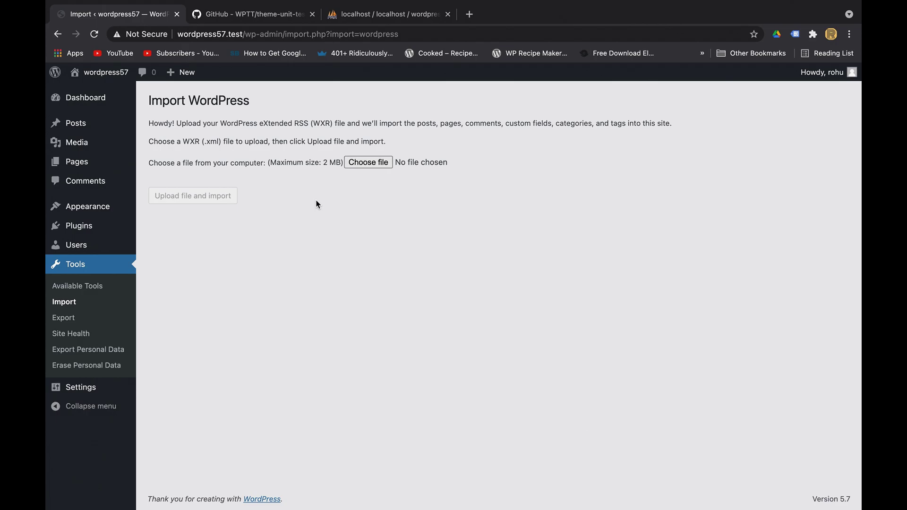
left_click(380, 163)
left_click(434, 228)
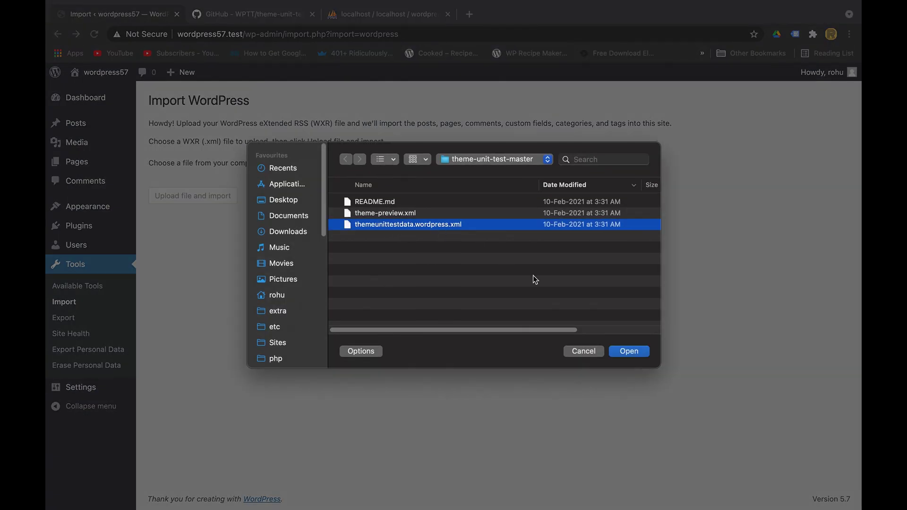
left_click(626, 352)
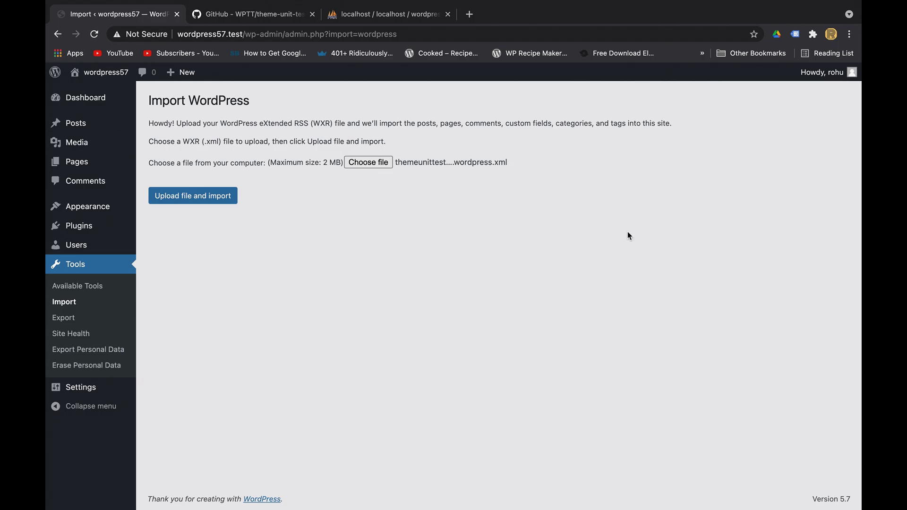
Check the Posts list, then the Pages list showing only Sample Page and a Privacy Policy draft.
left_click(75, 123)
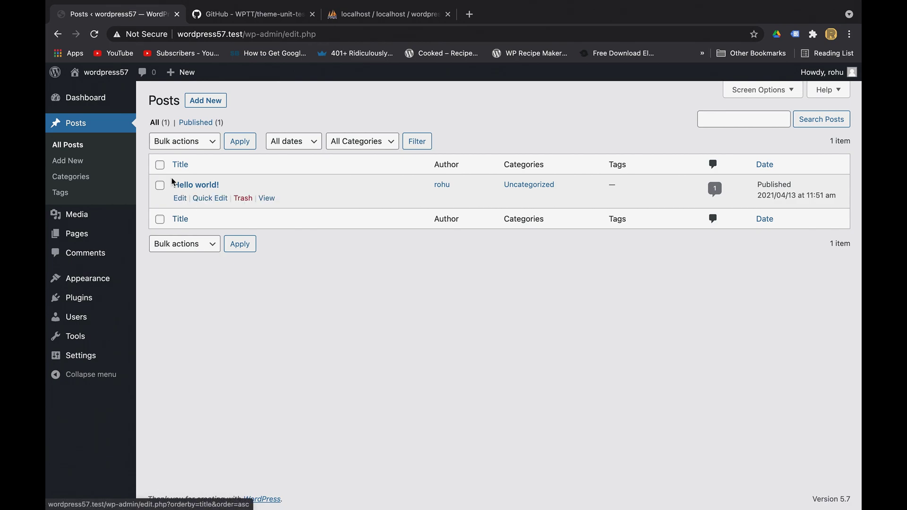
left_click(77, 234)
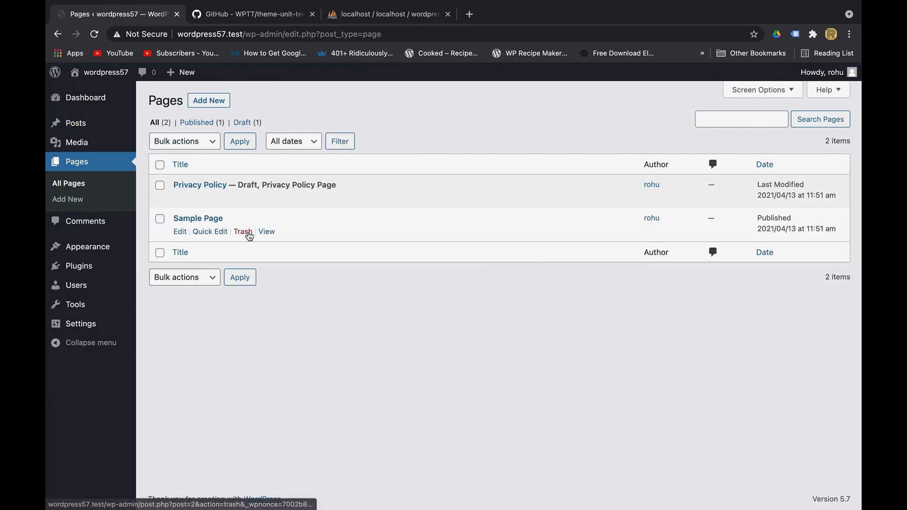
Upload the theme unit test XML through Tools > Import > WordPress to reach Assign Authors.
mouse_move(76, 304)
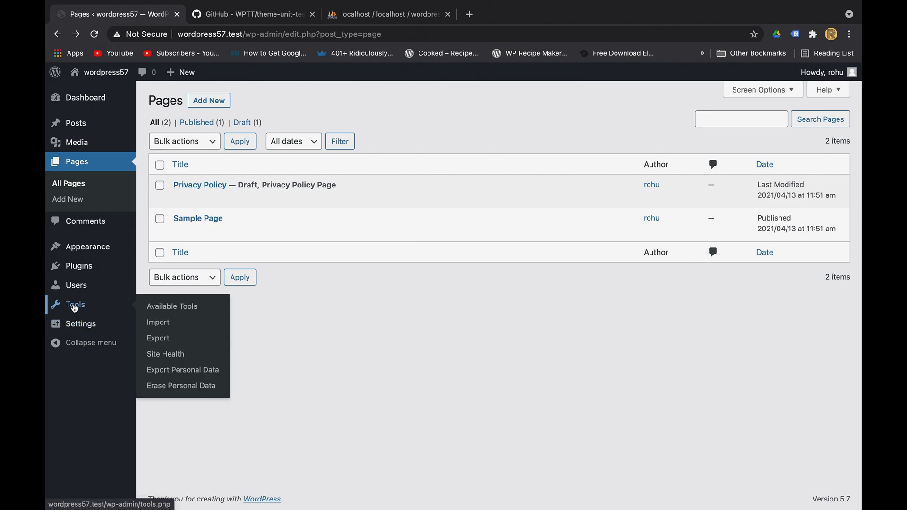
left_click(164, 325)
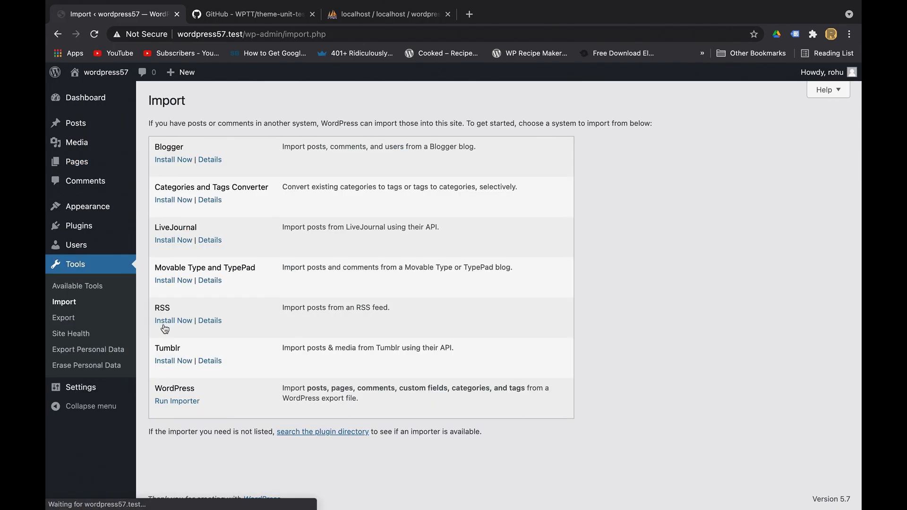
left_click(165, 403)
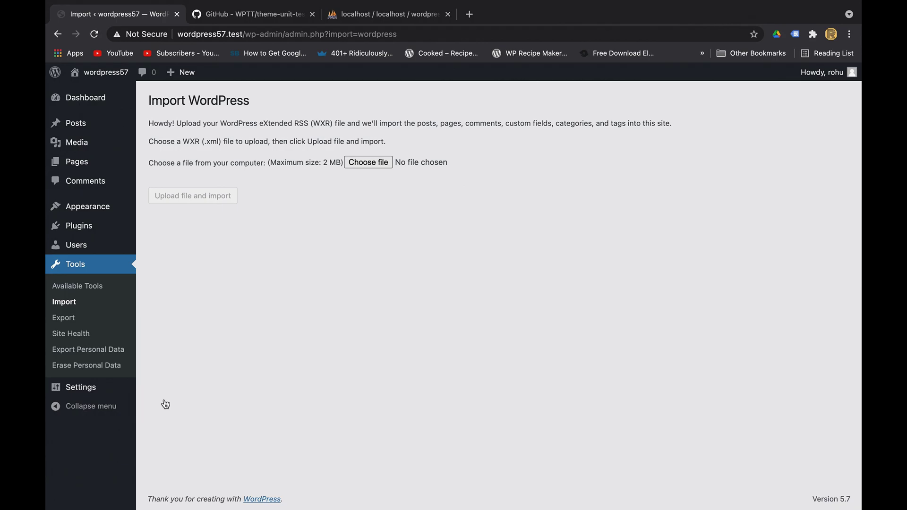
left_click(364, 162)
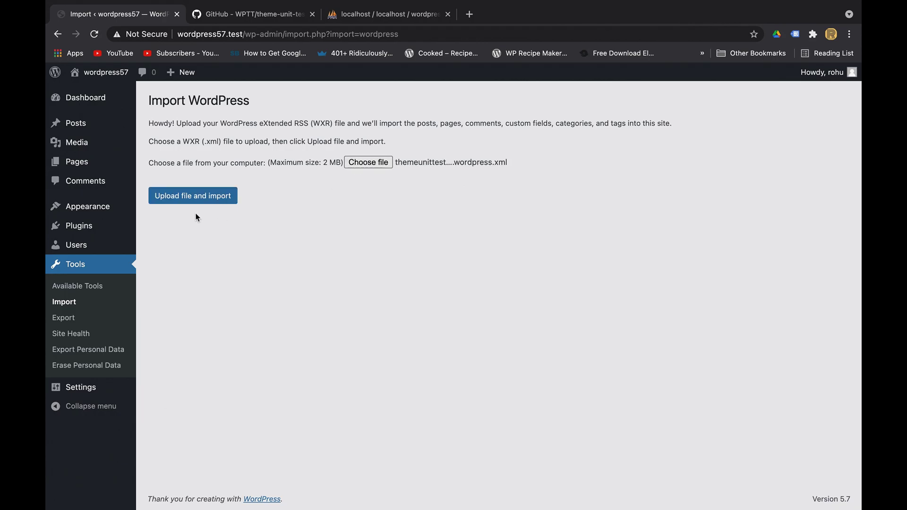
left_click(216, 199)
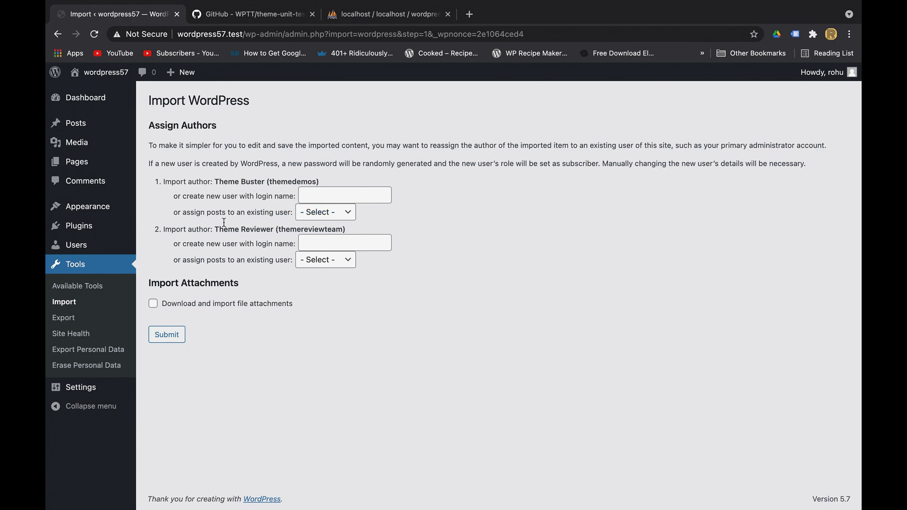
Assign both imported authors' posts to the existing user and enable downloading file attachments.
left_click_drag(184, 216, 220, 216)
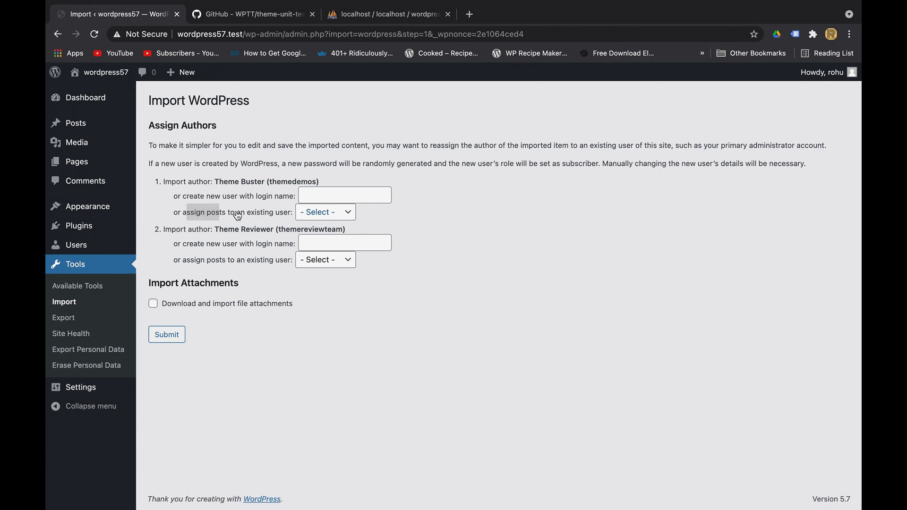
left_click(342, 214)
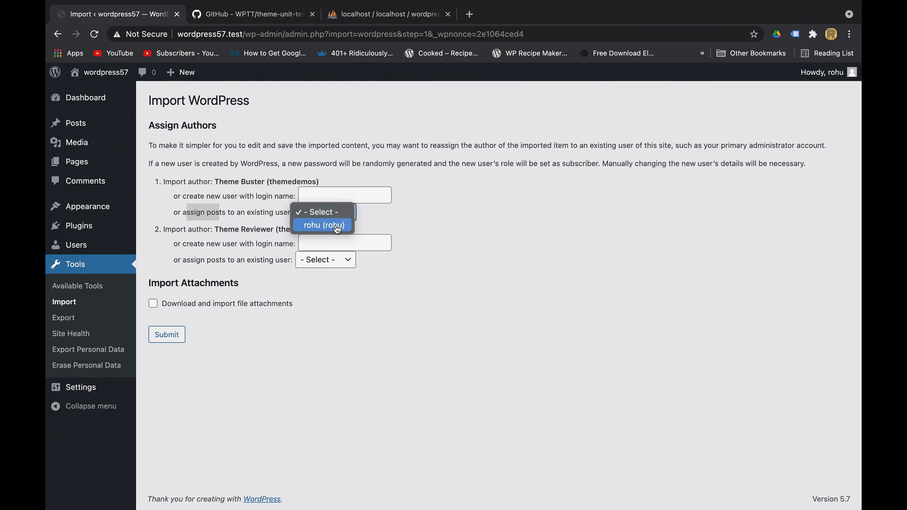
left_click(324, 225)
left_click(330, 259)
left_click(322, 277)
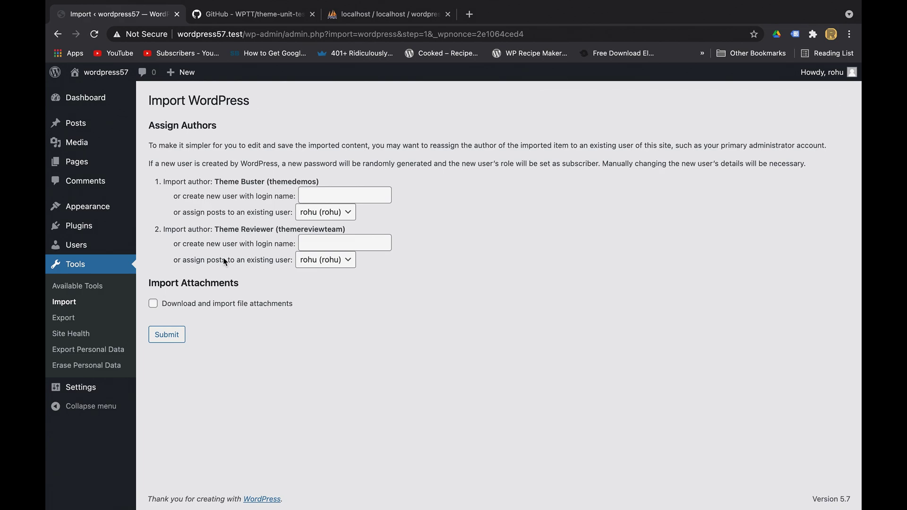
left_click(155, 305)
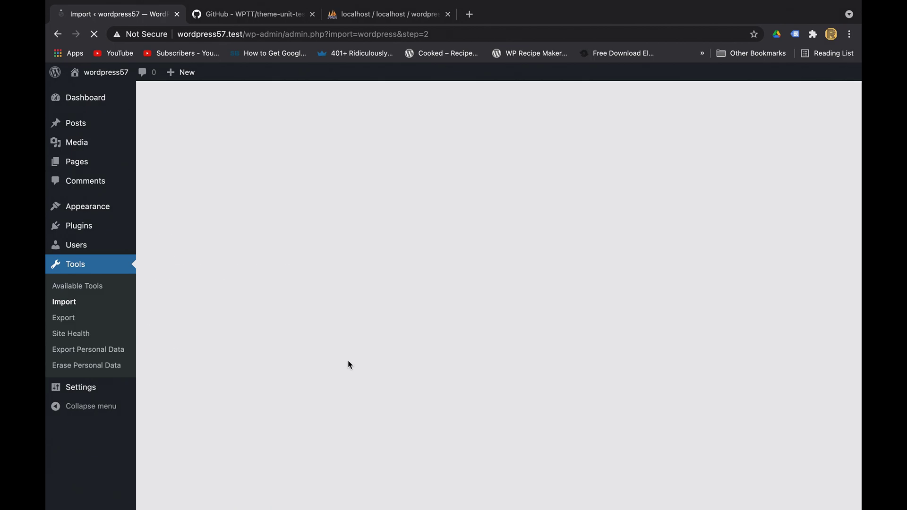
Look over the theme unit test repository page while the import completes, then clear the text selection.
left_click(270, 15)
scroll(276, 119, "up", 1)
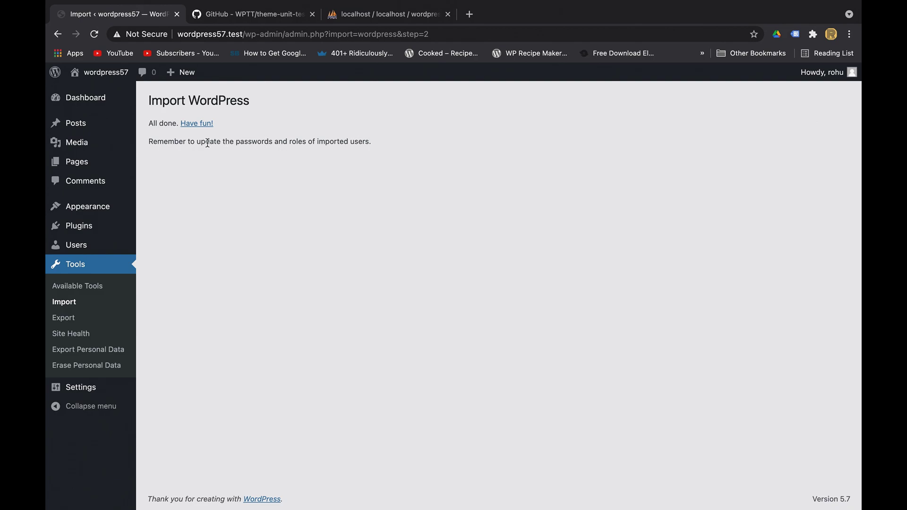
left_click_drag(194, 146, 231, 146)
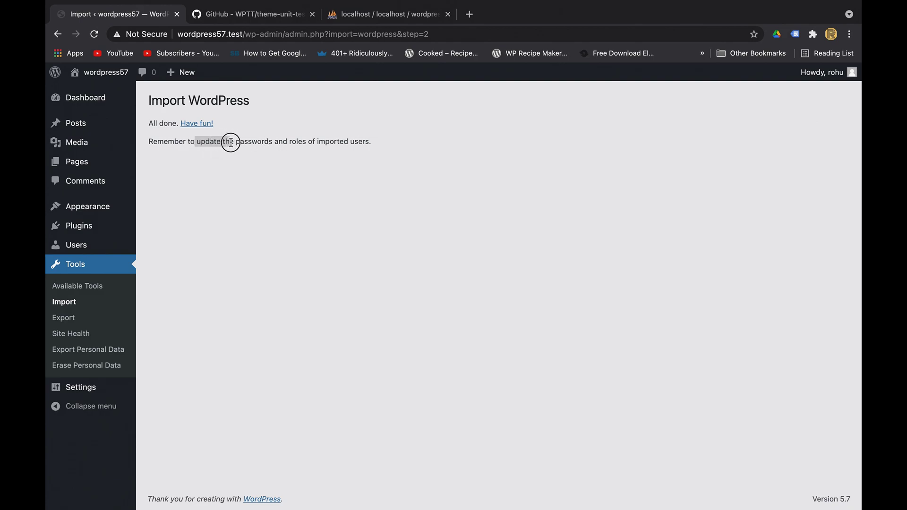
left_click(255, 143)
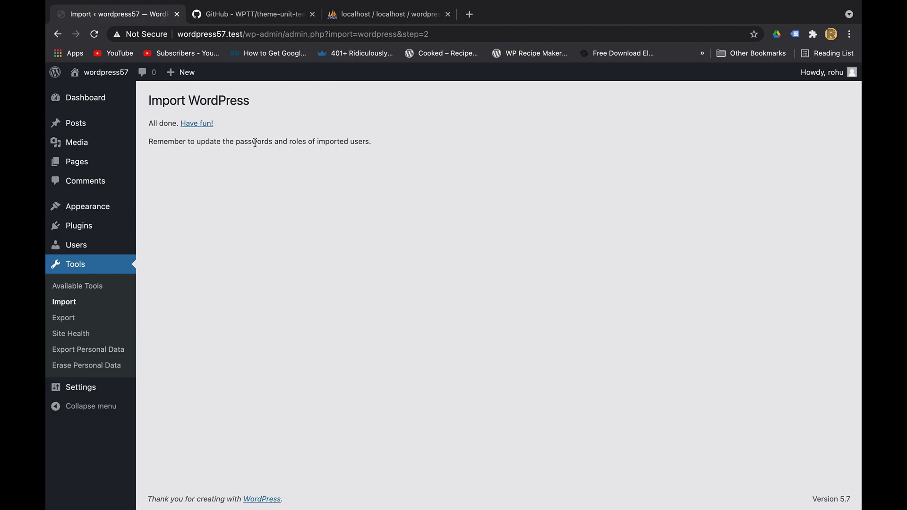
Go to the Dashboard and scroll through the list of imported posts.
left_click(196, 124)
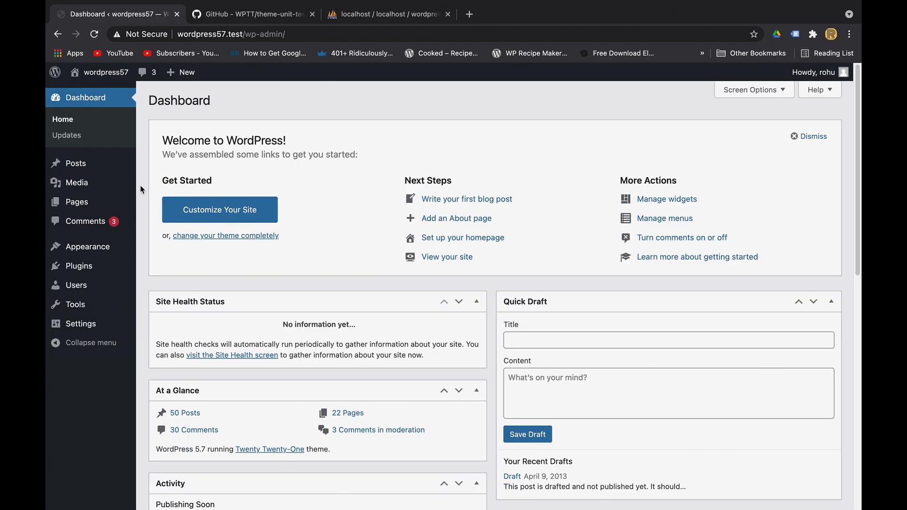
left_click(76, 166)
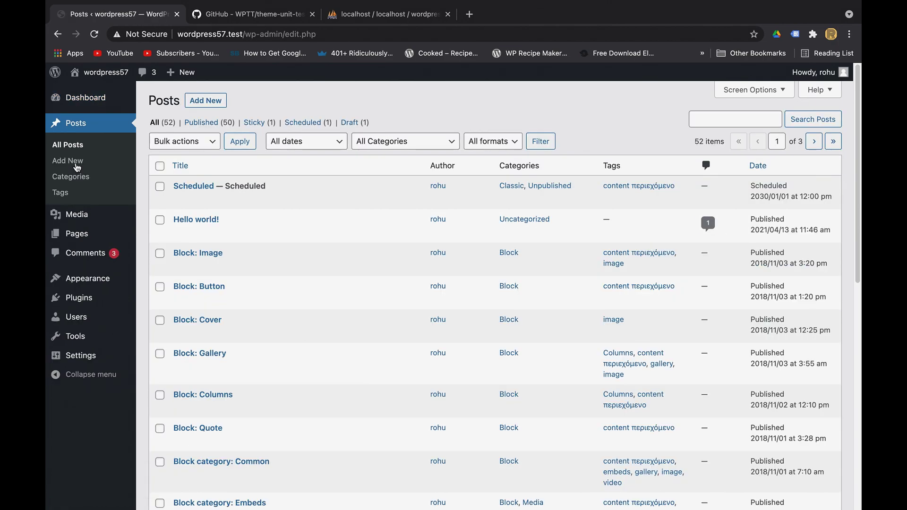
scroll(324, 325, "down", 1)
scroll(324, 321, "down", 10)
Review the imported pages and comments, then return to the posts list.
left_click(78, 232)
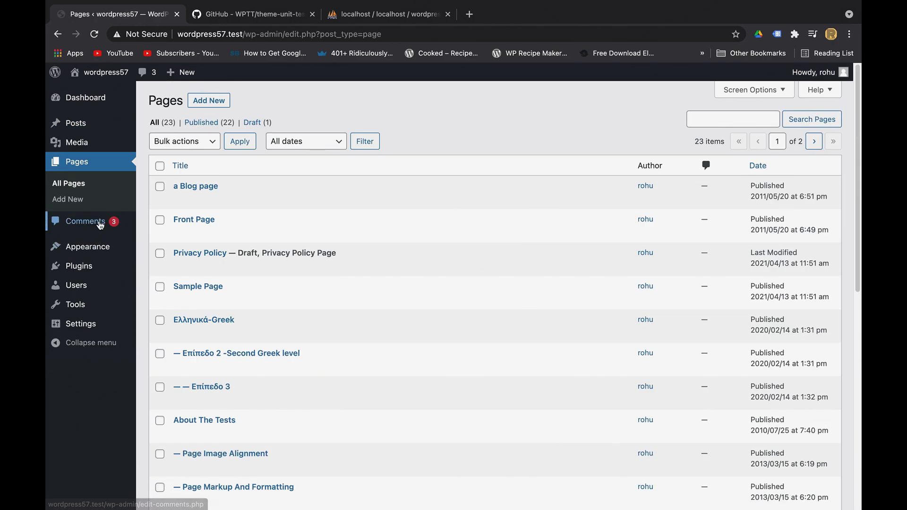
left_click(90, 221)
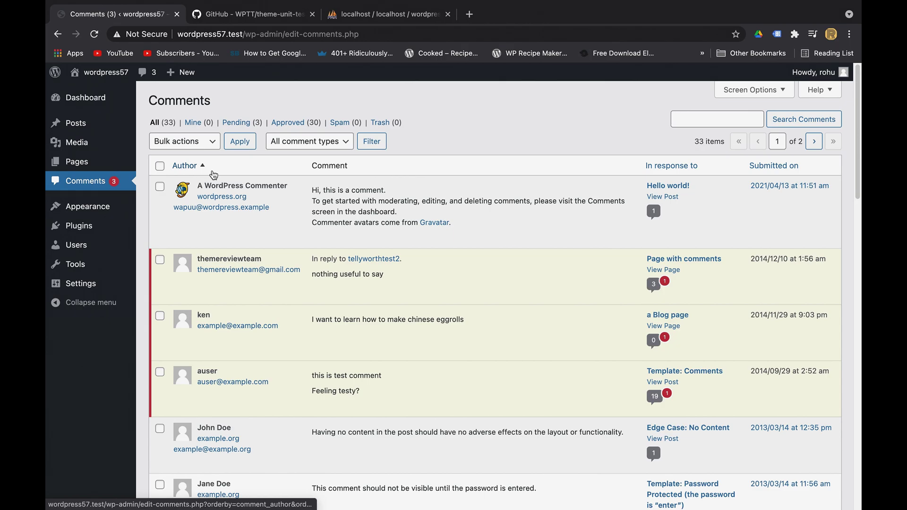
mouse_move(97, 212)
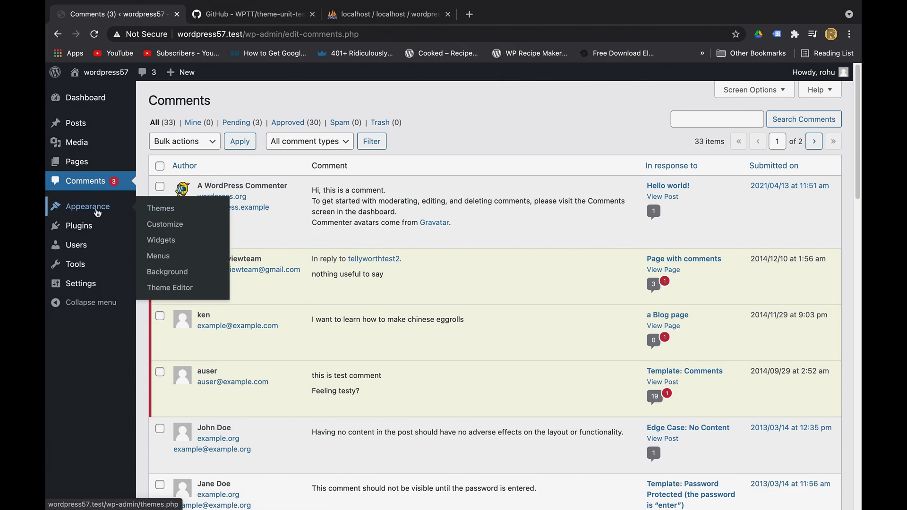
left_click(72, 123)
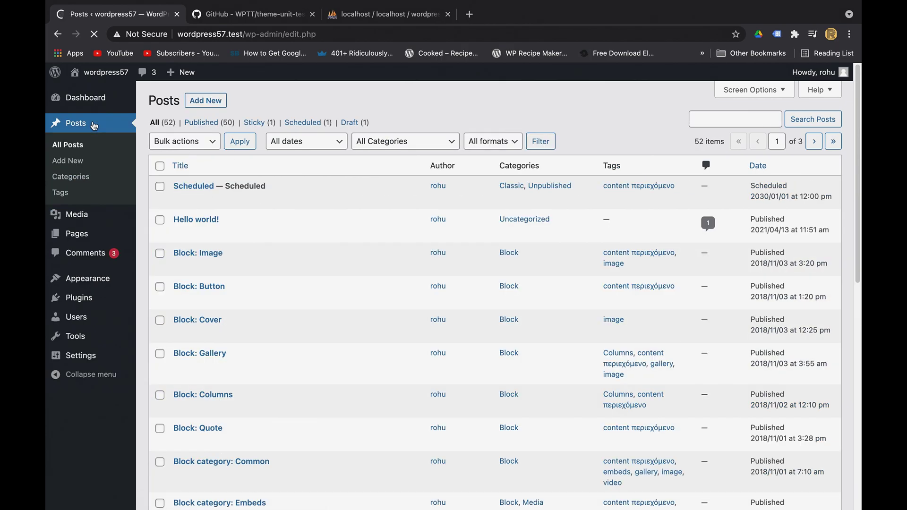
Open the Media Library and scroll through the imported theme unit test images.
left_click(77, 221)
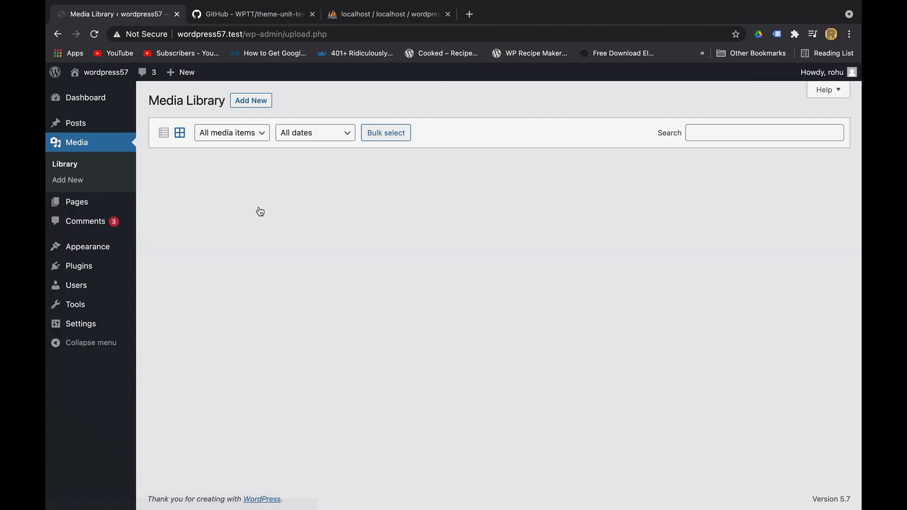
scroll(316, 274, "down", 5)
scroll(316, 274, "up", 5)
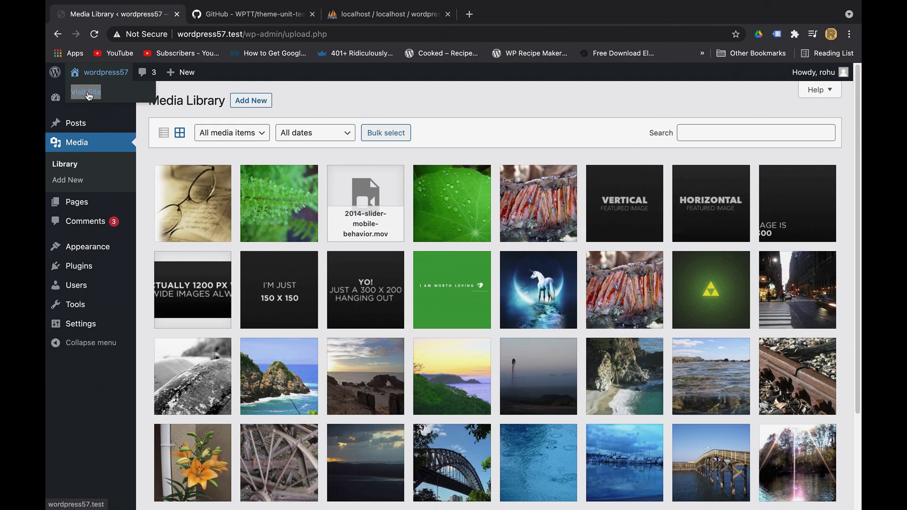
Open the wordpress57 front end in a new tab and scroll through its latest imported posts.
right_click(87, 91)
left_click(127, 99)
left_click(264, 14)
scroll(552, 262, "down", 20)
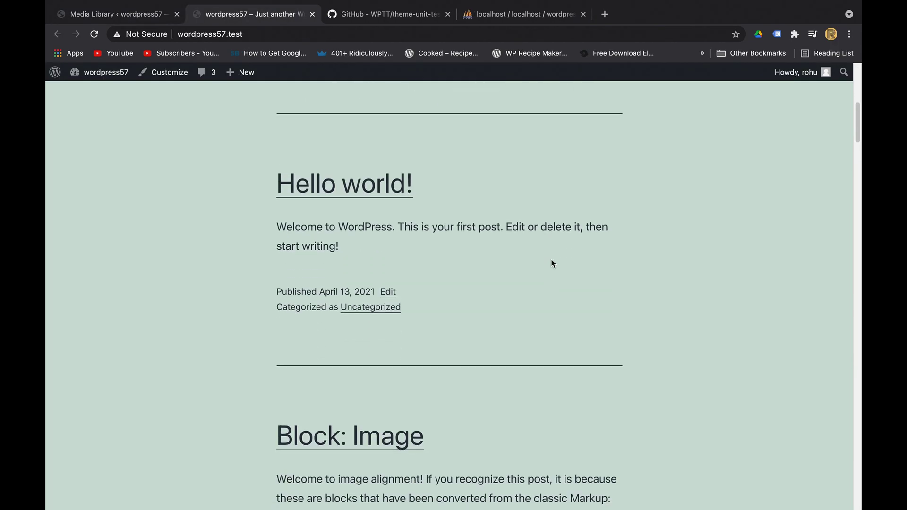
scroll(552, 262, "down", 20)
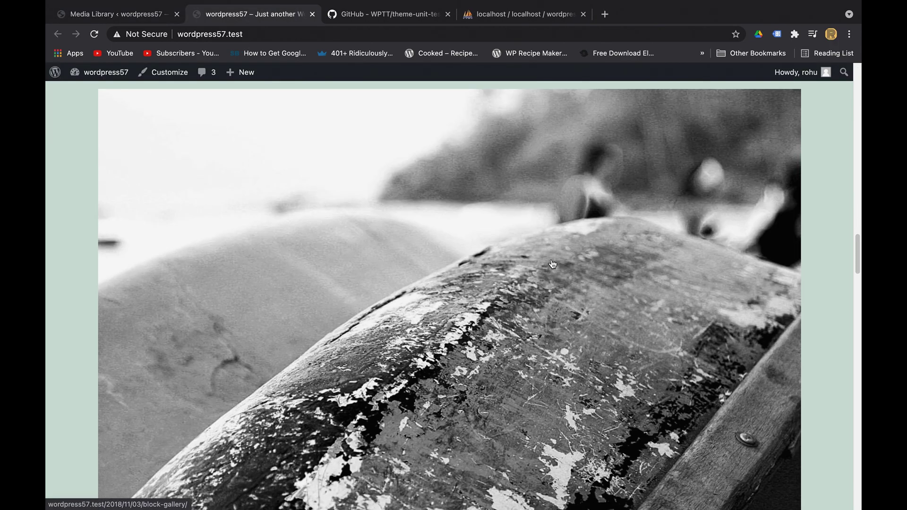
scroll(551, 263, "down", 20)
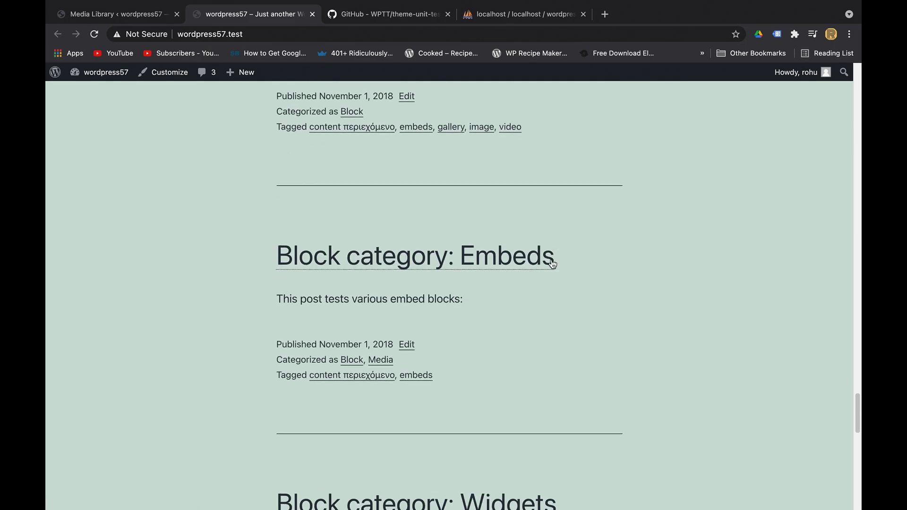
scroll(620, 212, "up", 5)
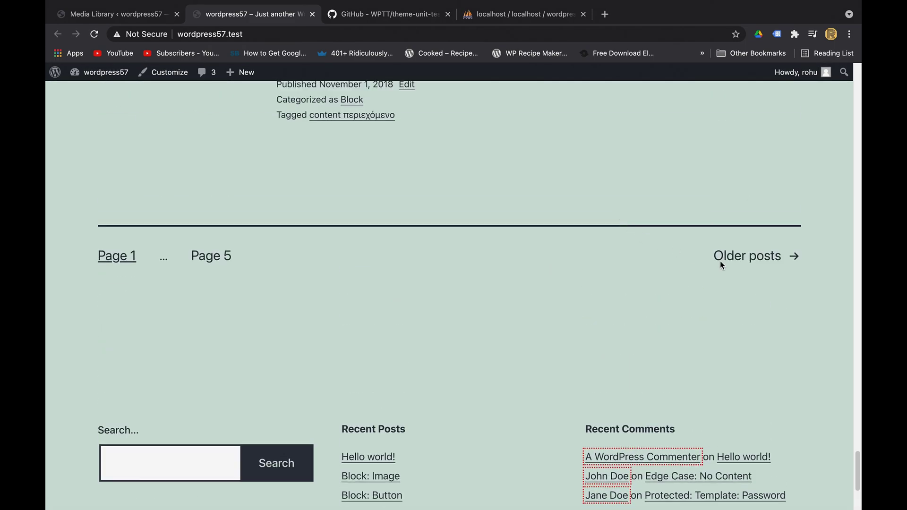
Browse page 2 of older posts, then return to the Media Library tab.
left_click(736, 257)
scroll(604, 324, "down", 20)
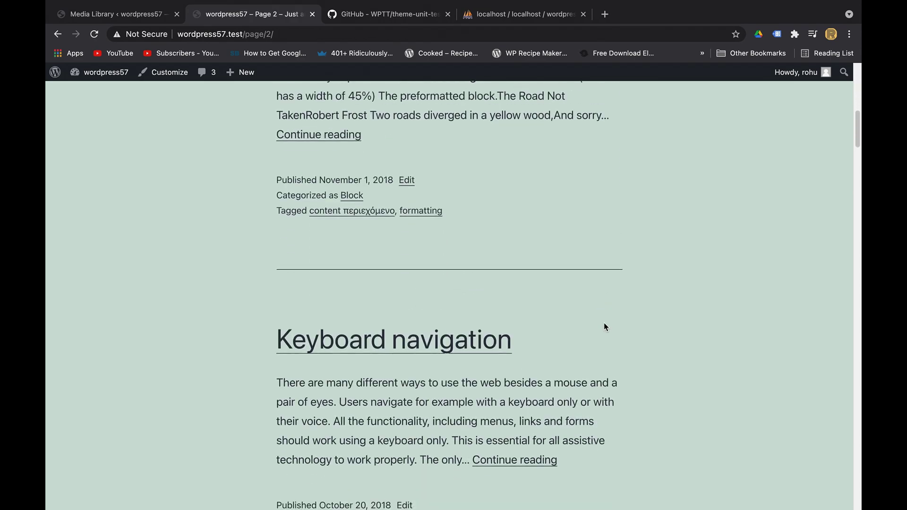
scroll(603, 327, "down", 15)
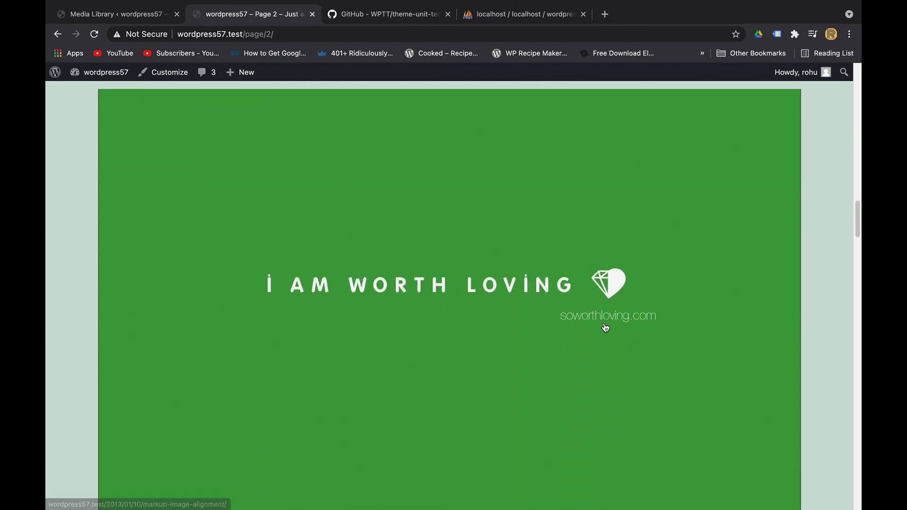
scroll(604, 326, "down", 2)
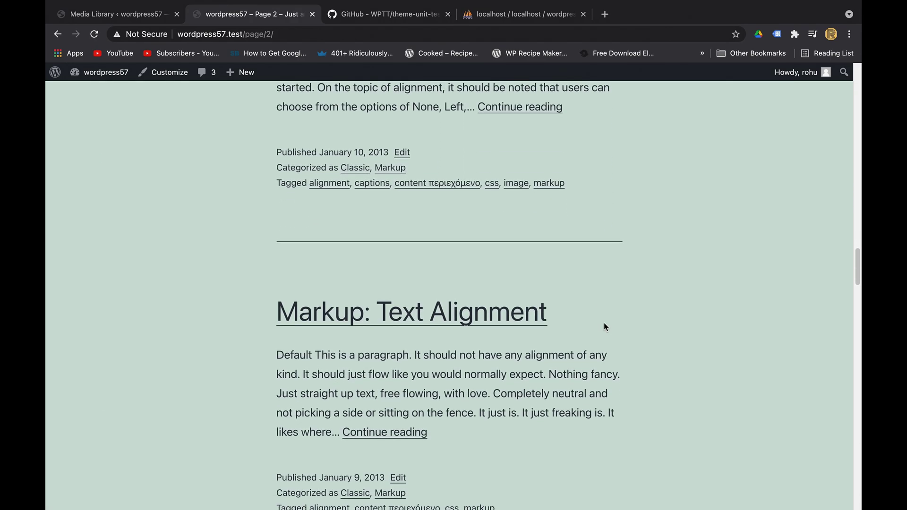
scroll(605, 326, "down", 20)
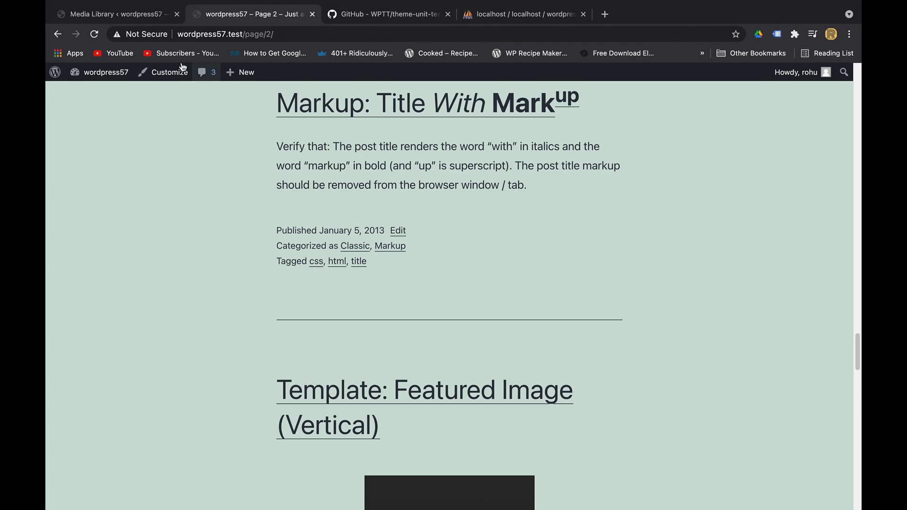
left_click(148, 17)
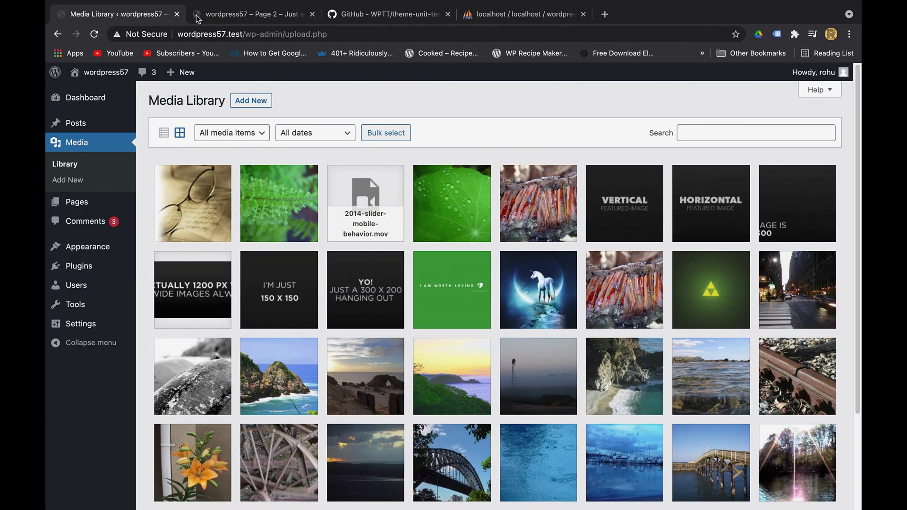